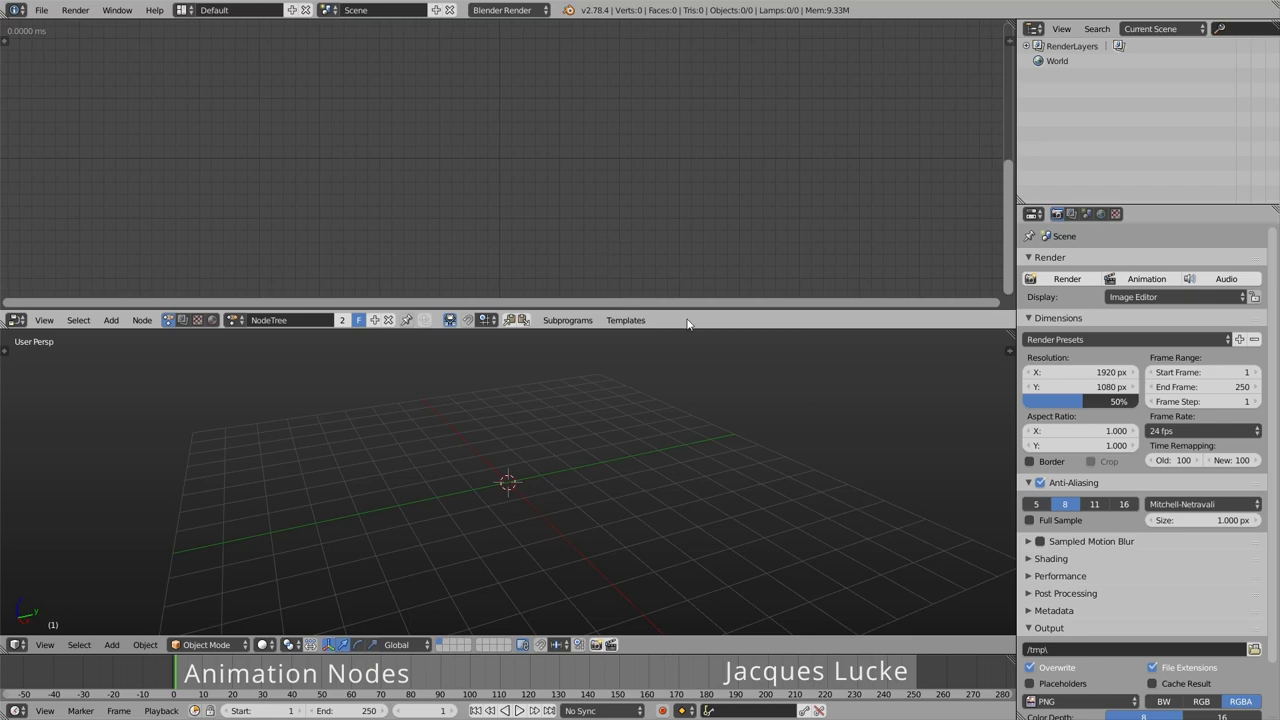
- Add an icosphere, give it a Wave modifier, and start the animation playing
key("shift+a")
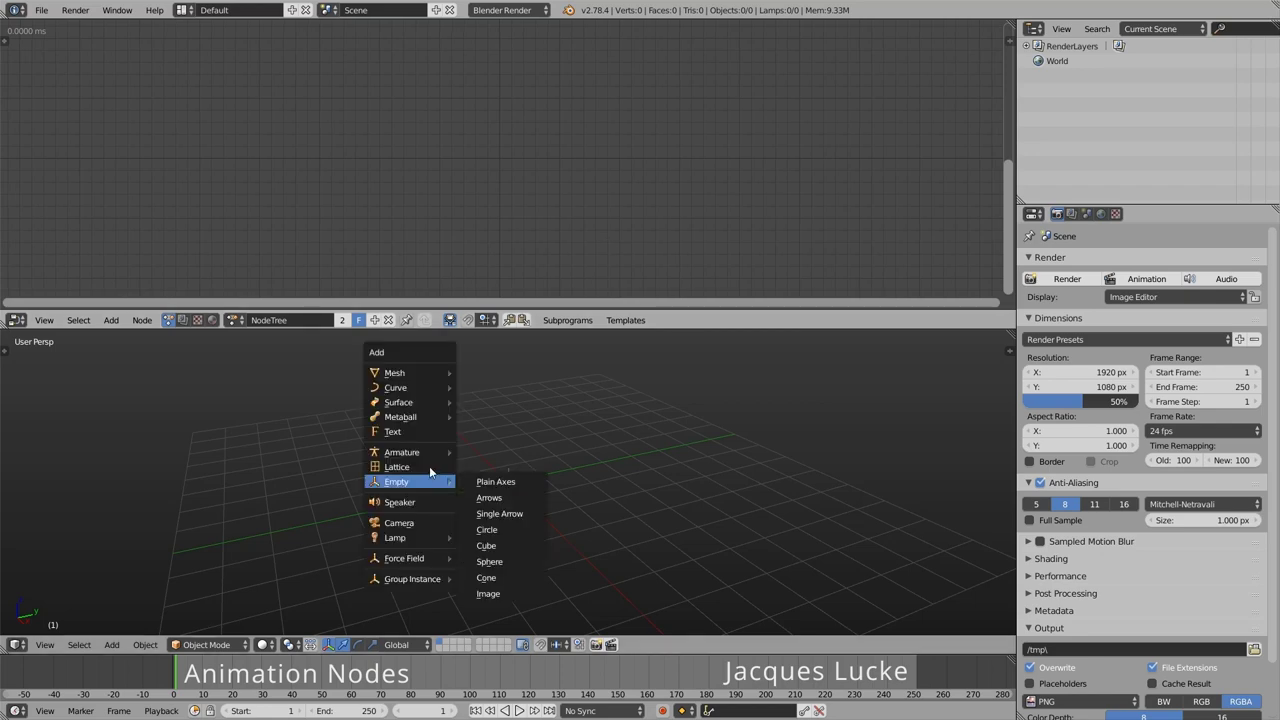
left_click(478, 430)
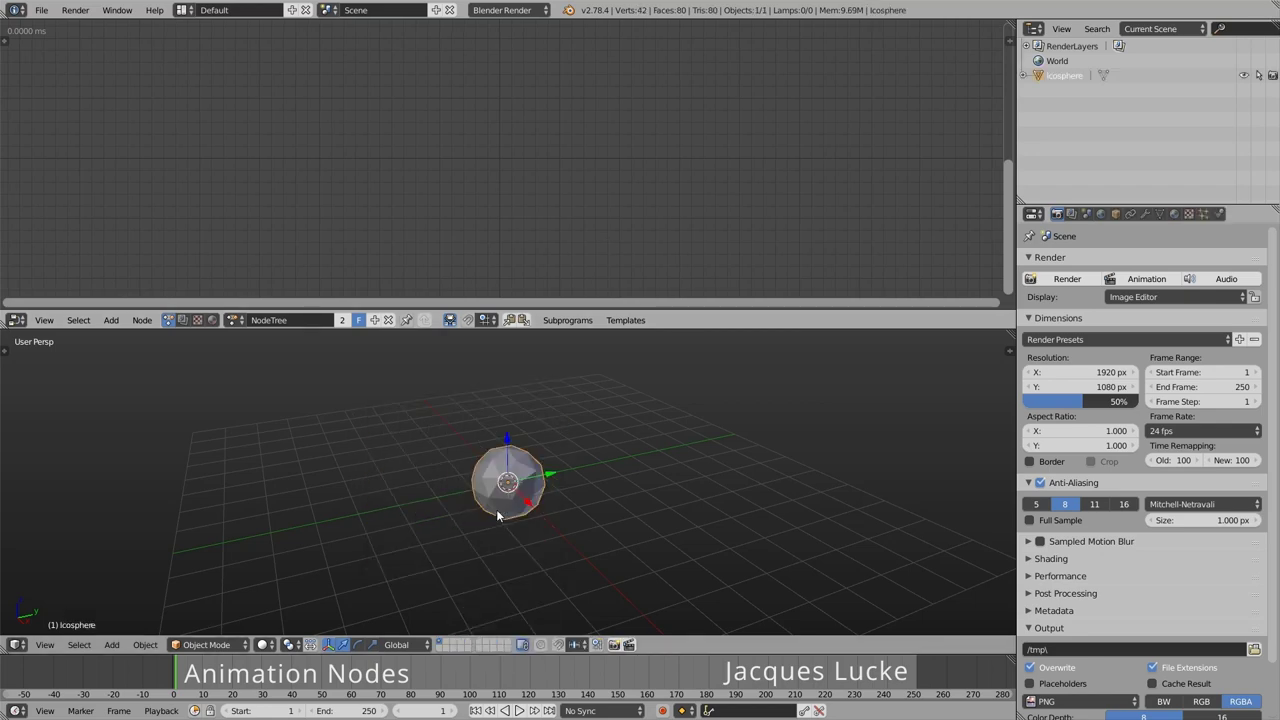
left_click(1145, 214)
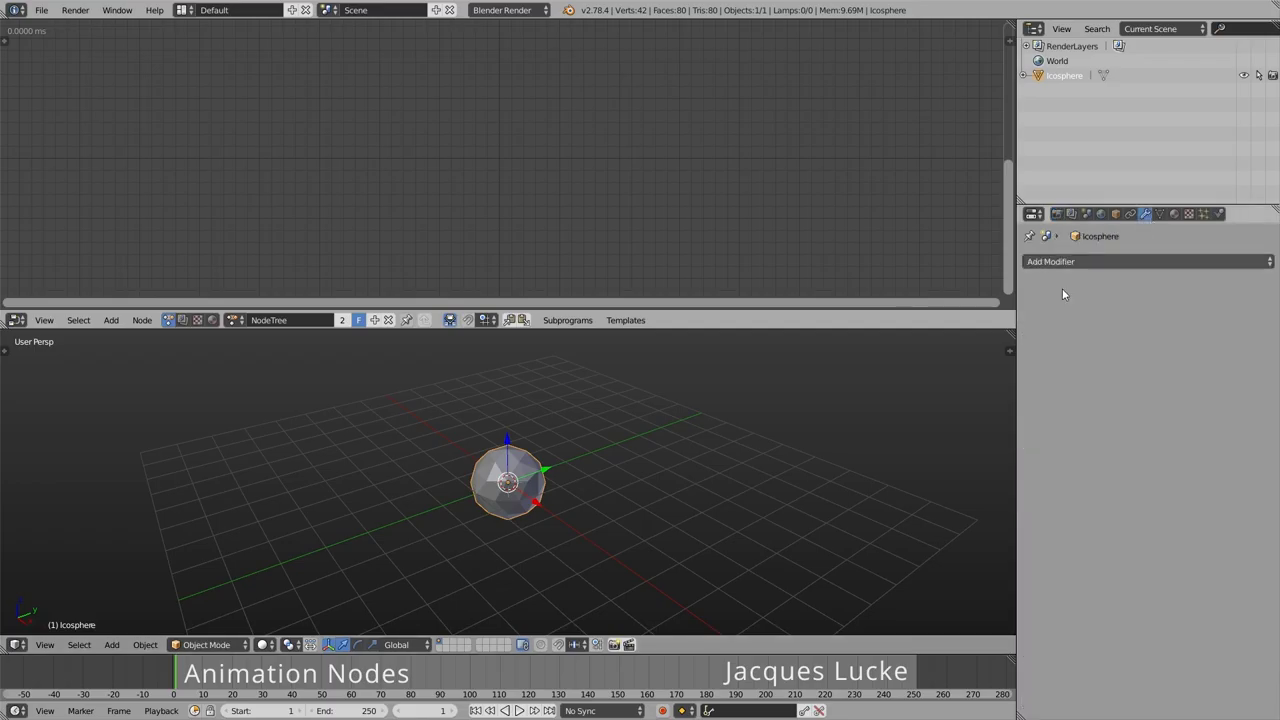
left_click(1062, 261)
left_click(1090, 519)
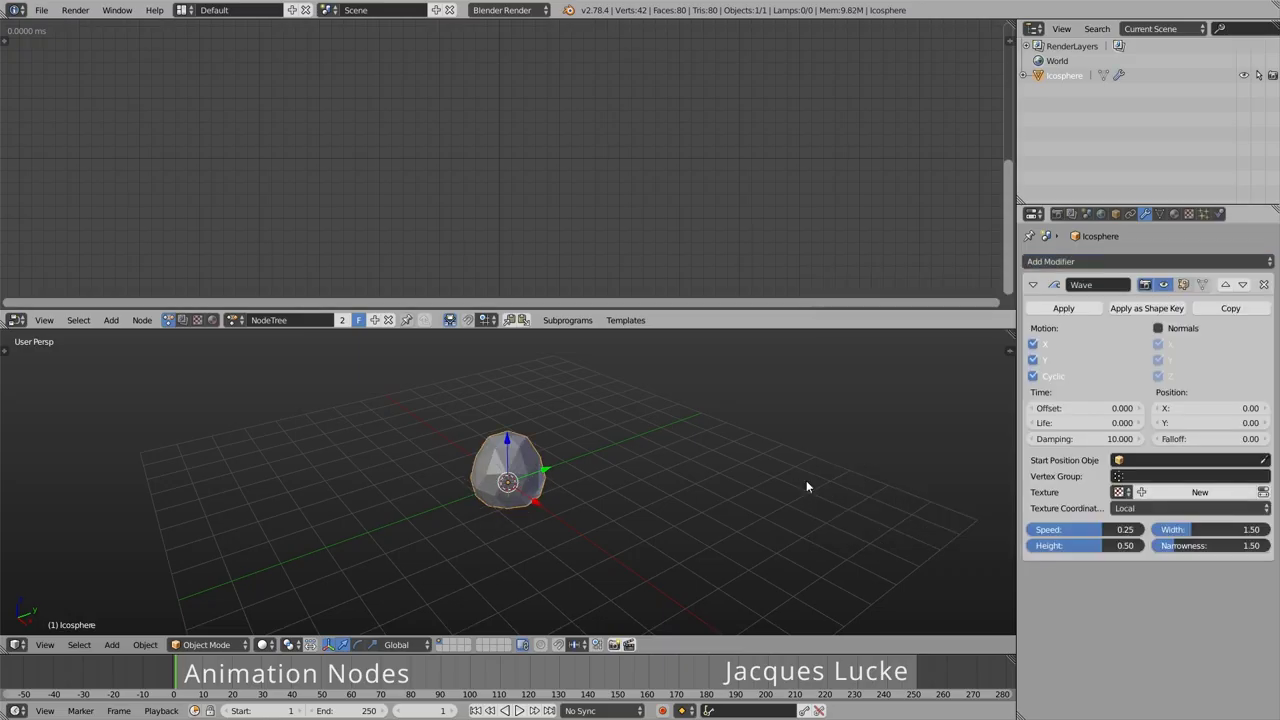
key("alt+a")
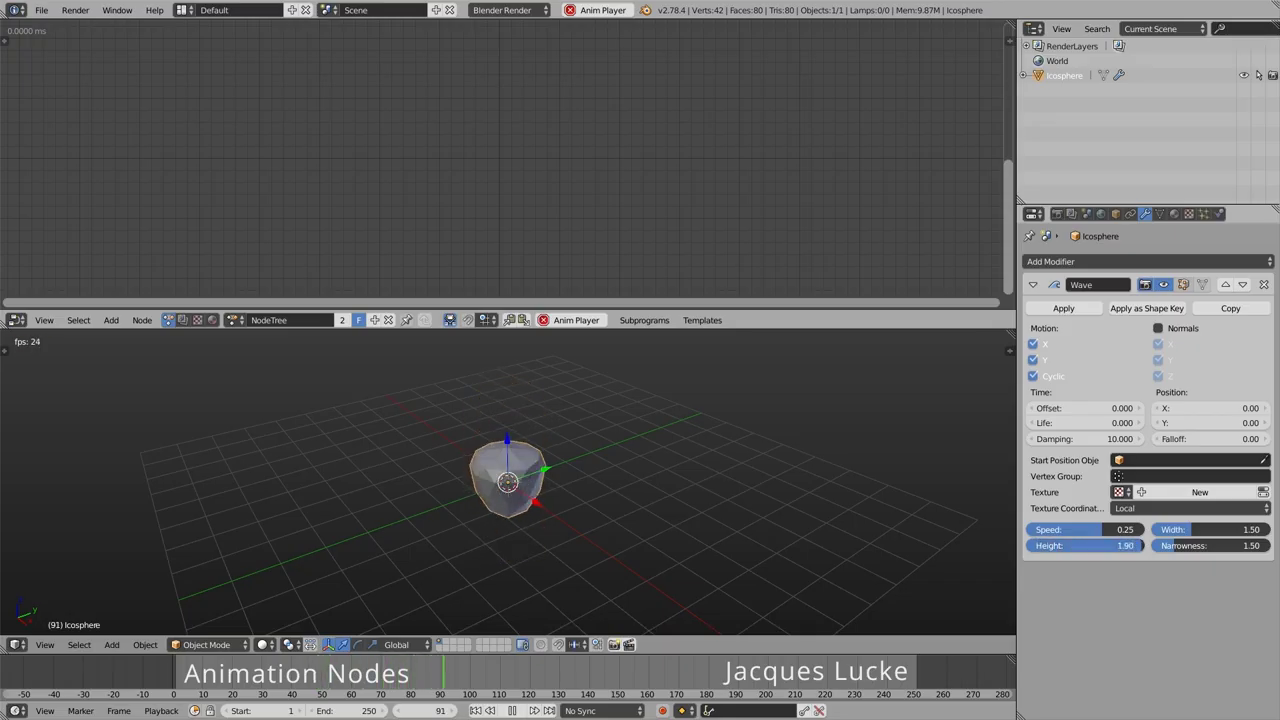
- Add an Object Attribute Output node with the Icosphere's Wave height data path, plus a Float Input node
key("ctrl+a")
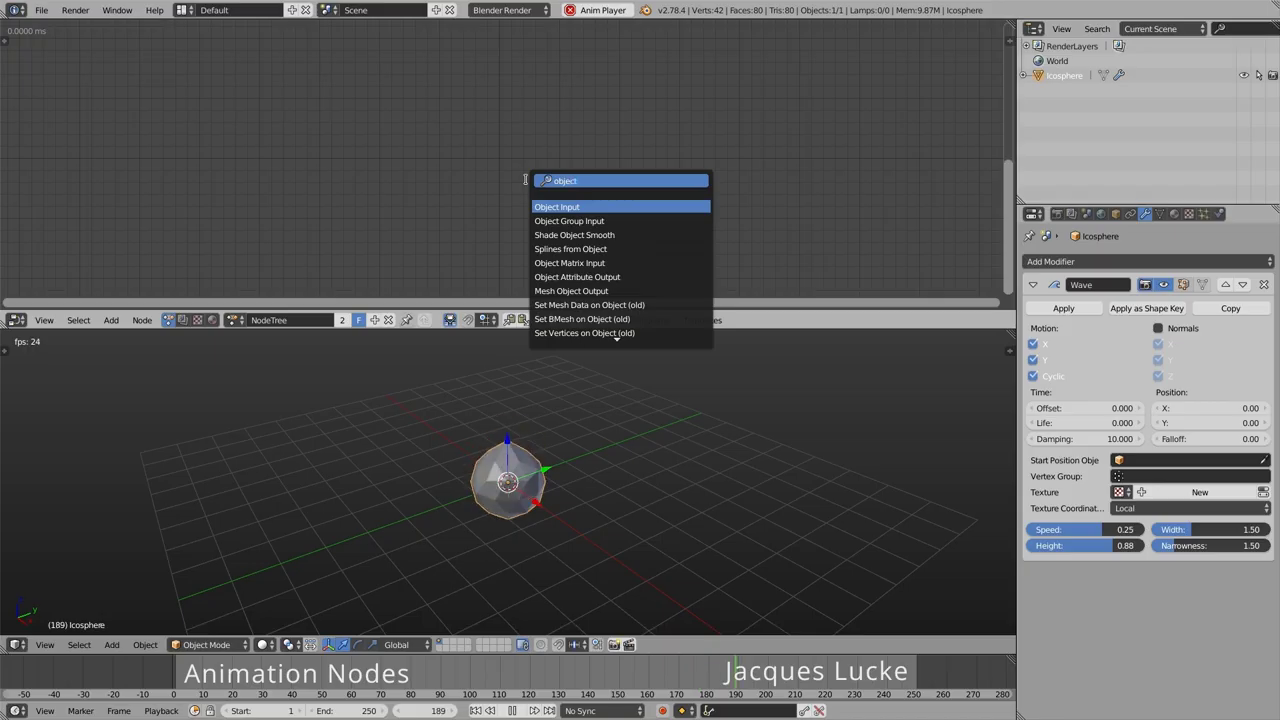
type("att")
key("Return")
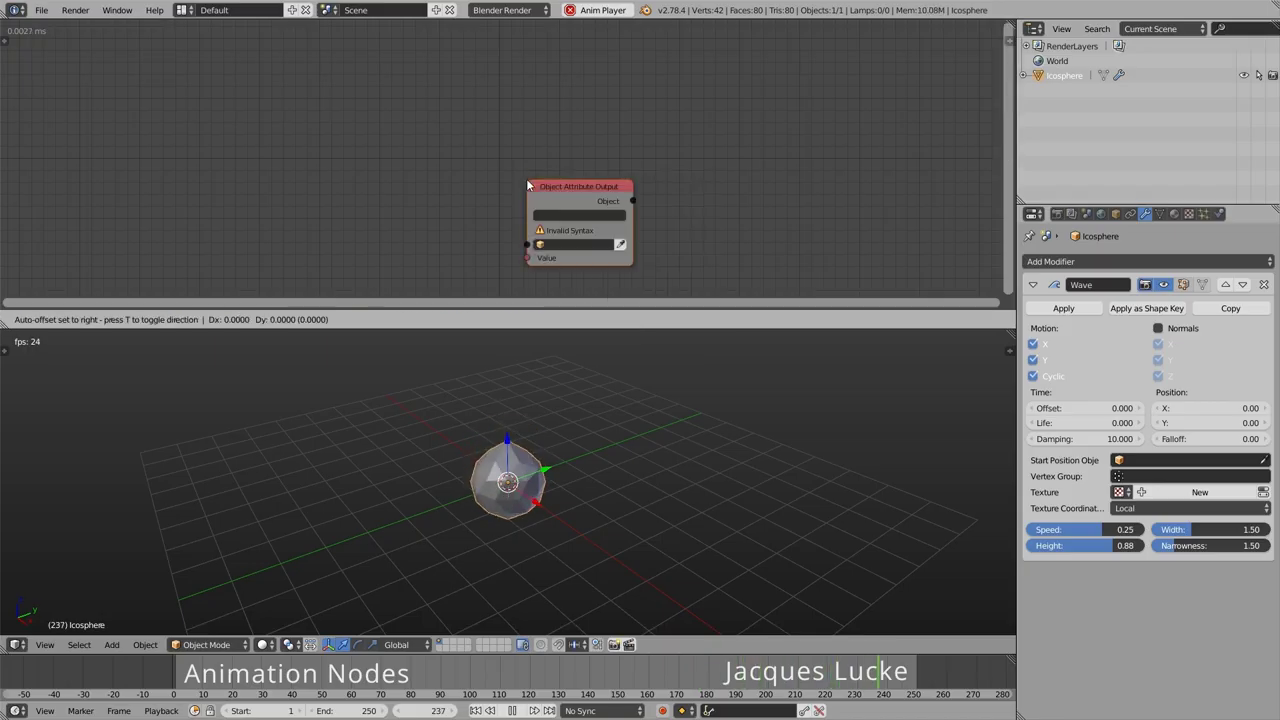
left_click(593, 154)
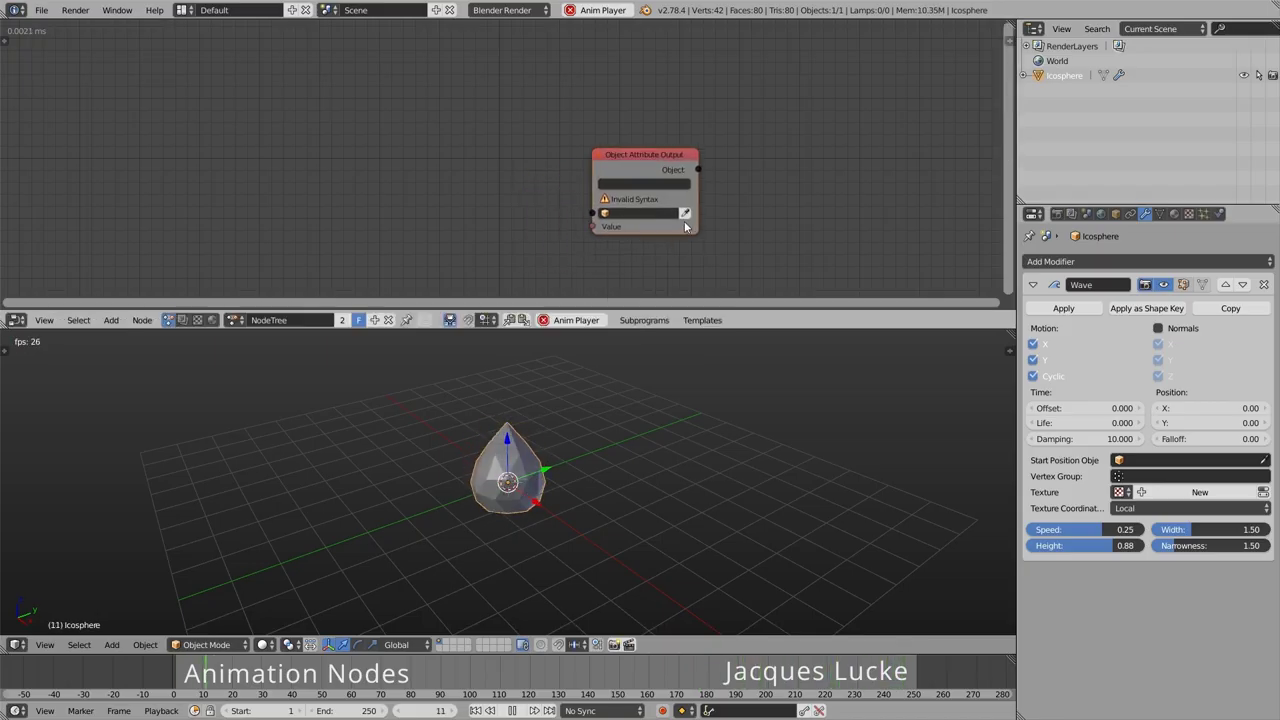
right_click(1080, 550)
left_click(1070, 543)
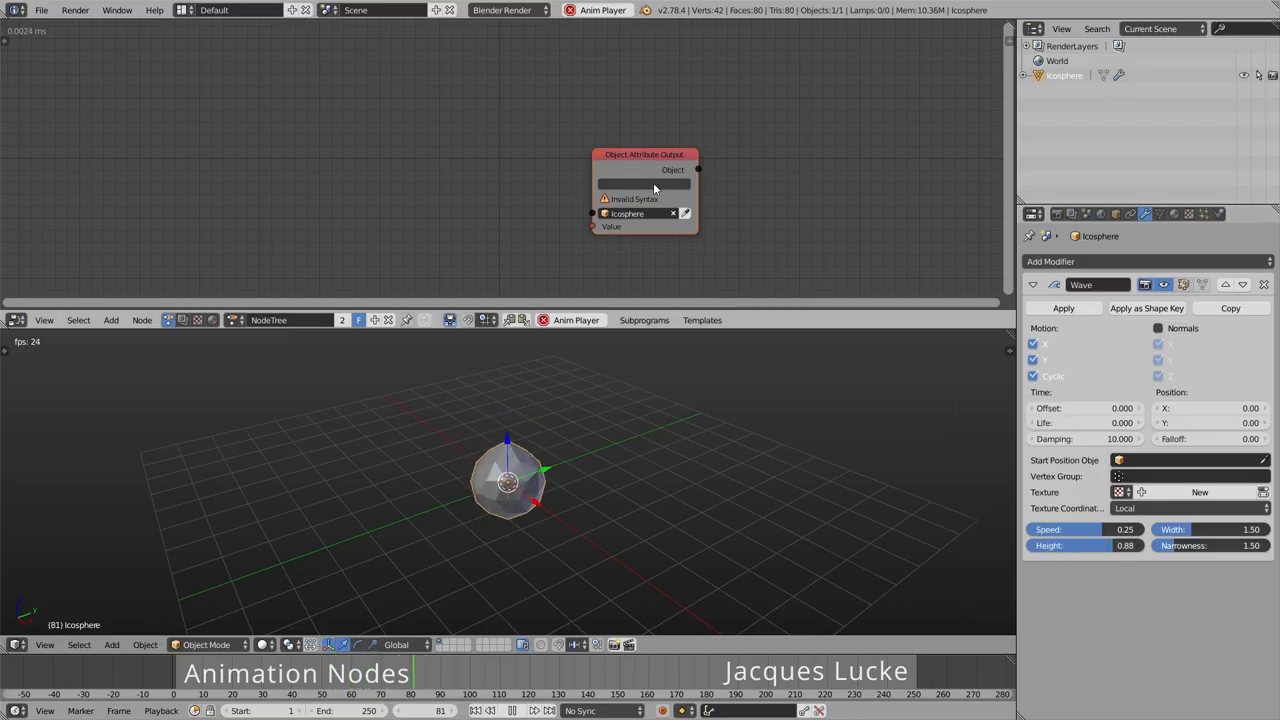
key("ctrl+f")
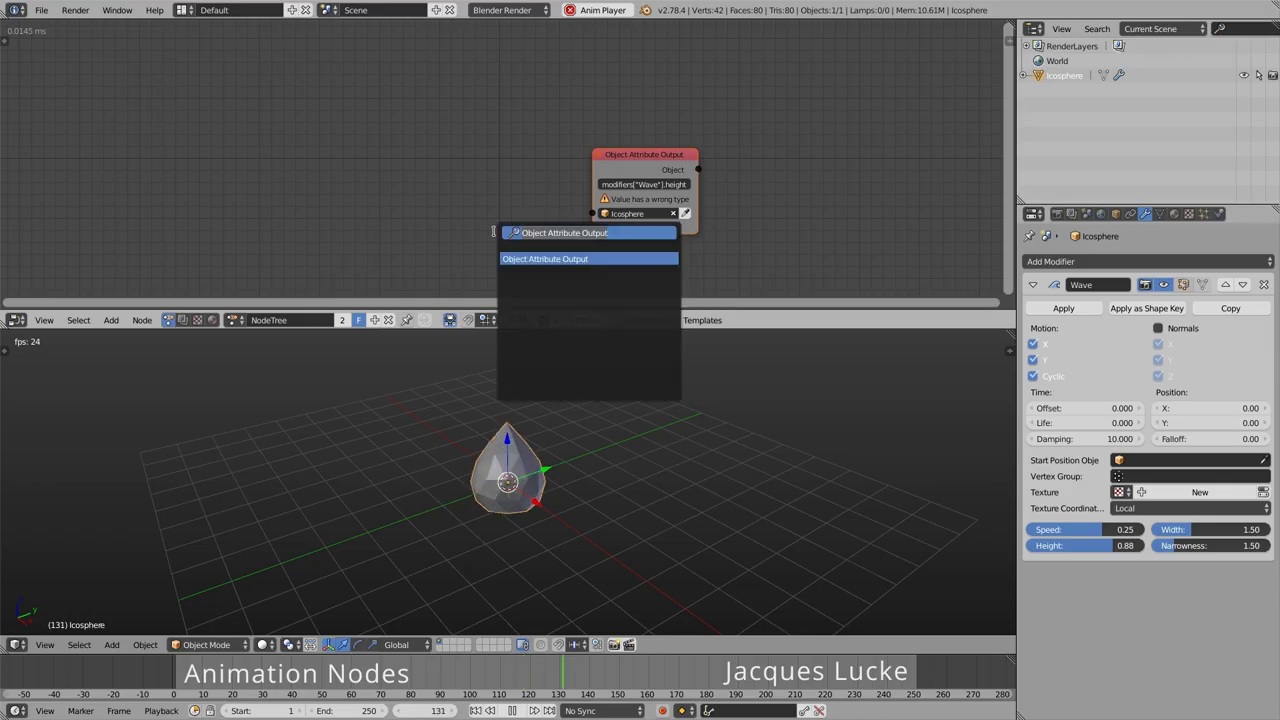
key("Return")
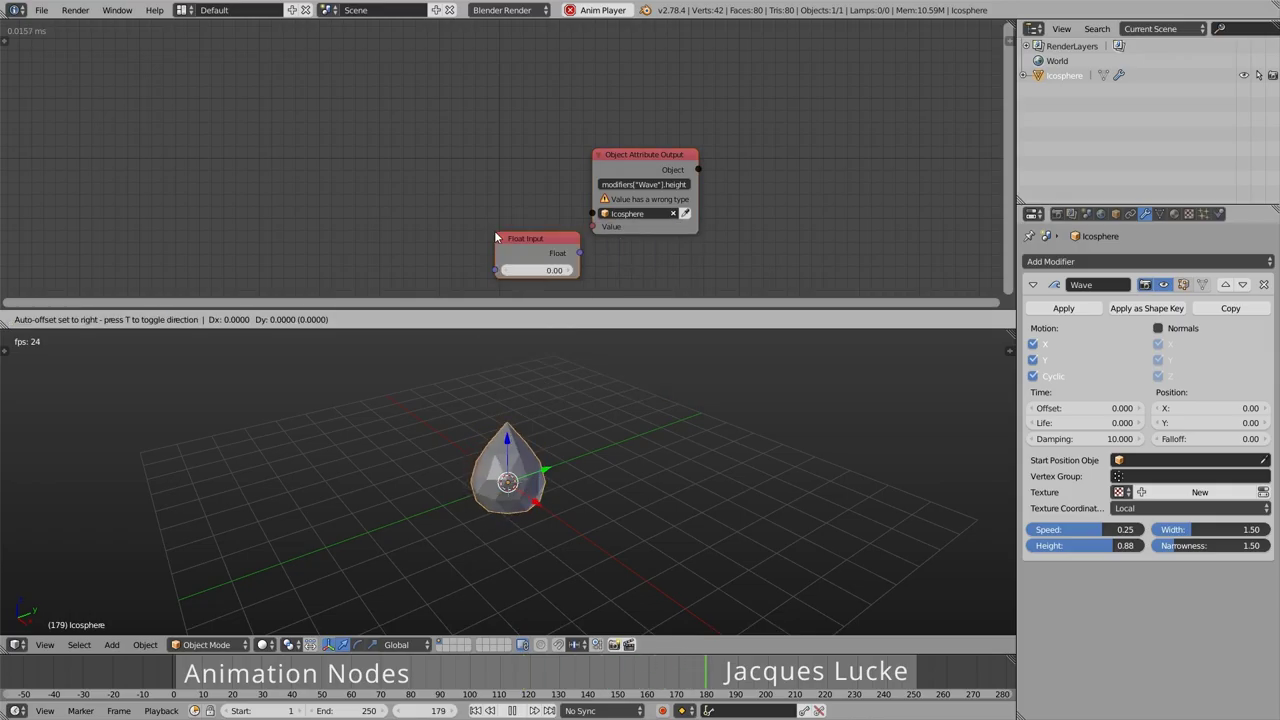
- Connect the Float Input node to the attribute output's Value socket
left_click(410, 227)
mouse_move(521, 242)
left_mouse_down()
mouse_move(618, 229)
mouse_move(596, 228)
left_mouse_up()
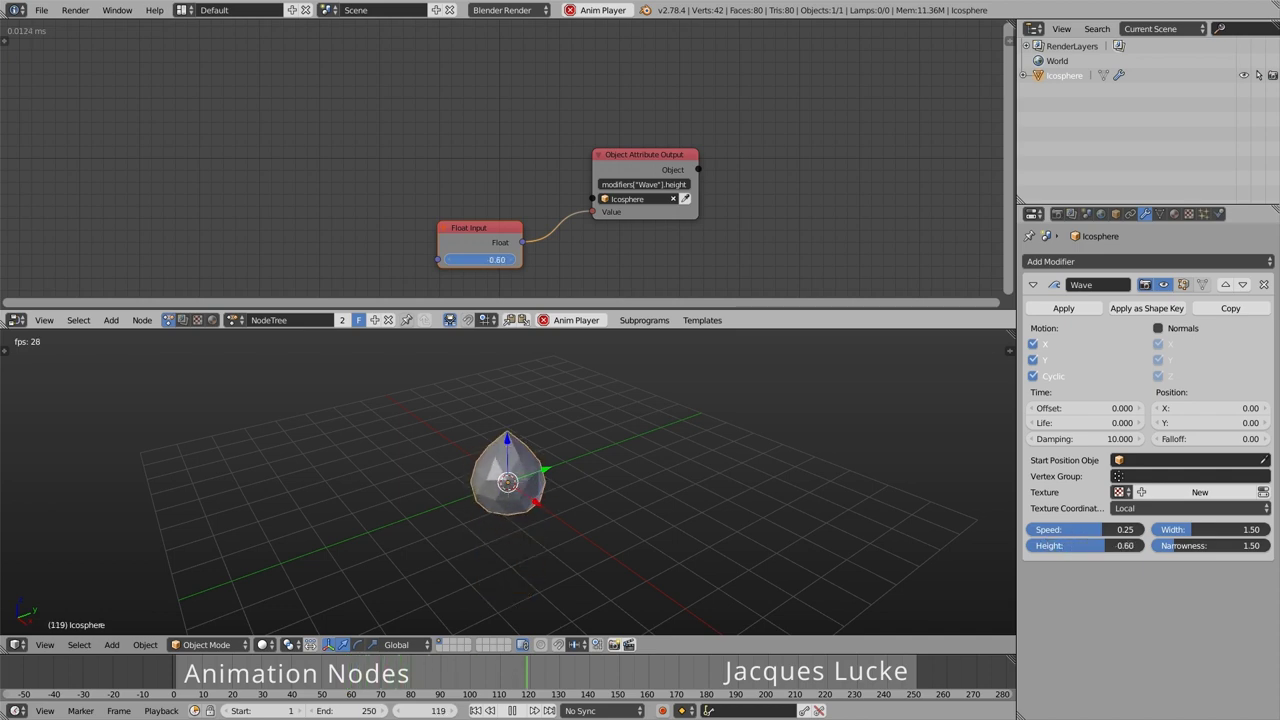
middle_click_drag(608, 532, 538, 521)
- Line up three icosphere copies beside the original and set the float value to -1.68
key("shift+d")
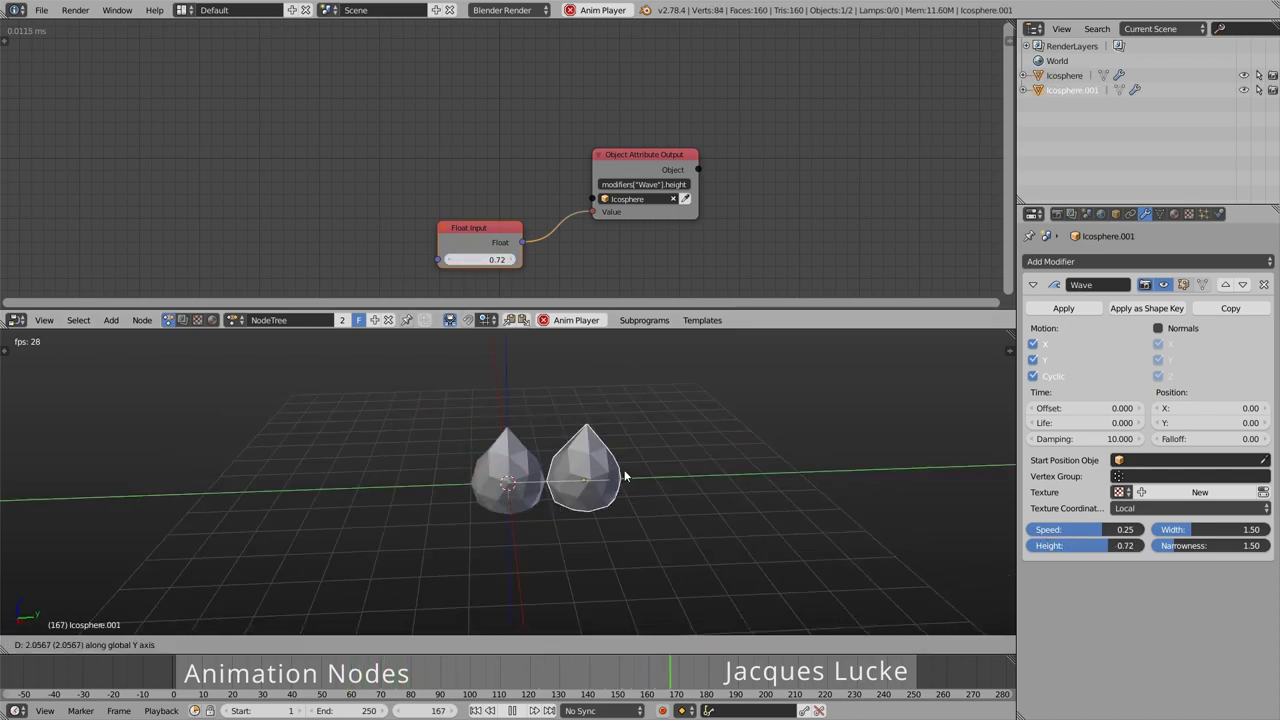
left_click(646, 476)
key("shift+d")
left_click(770, 470)
key("shift+d")
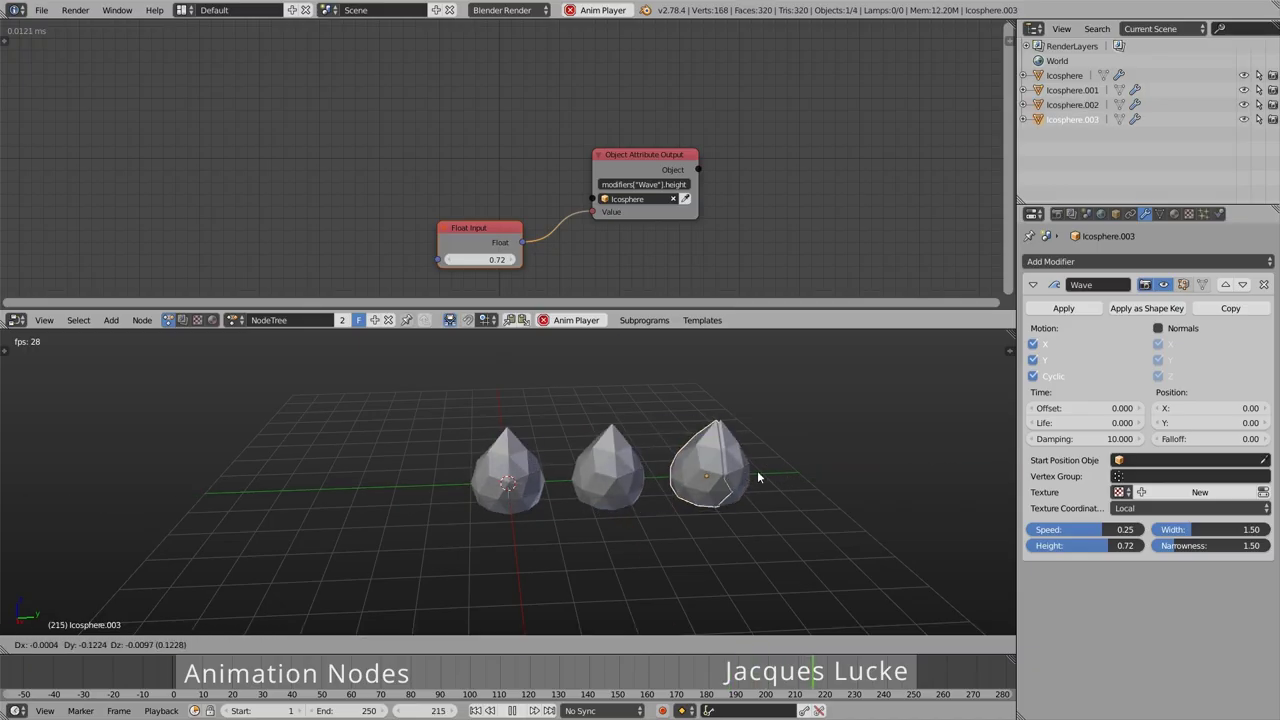
left_click(884, 464)
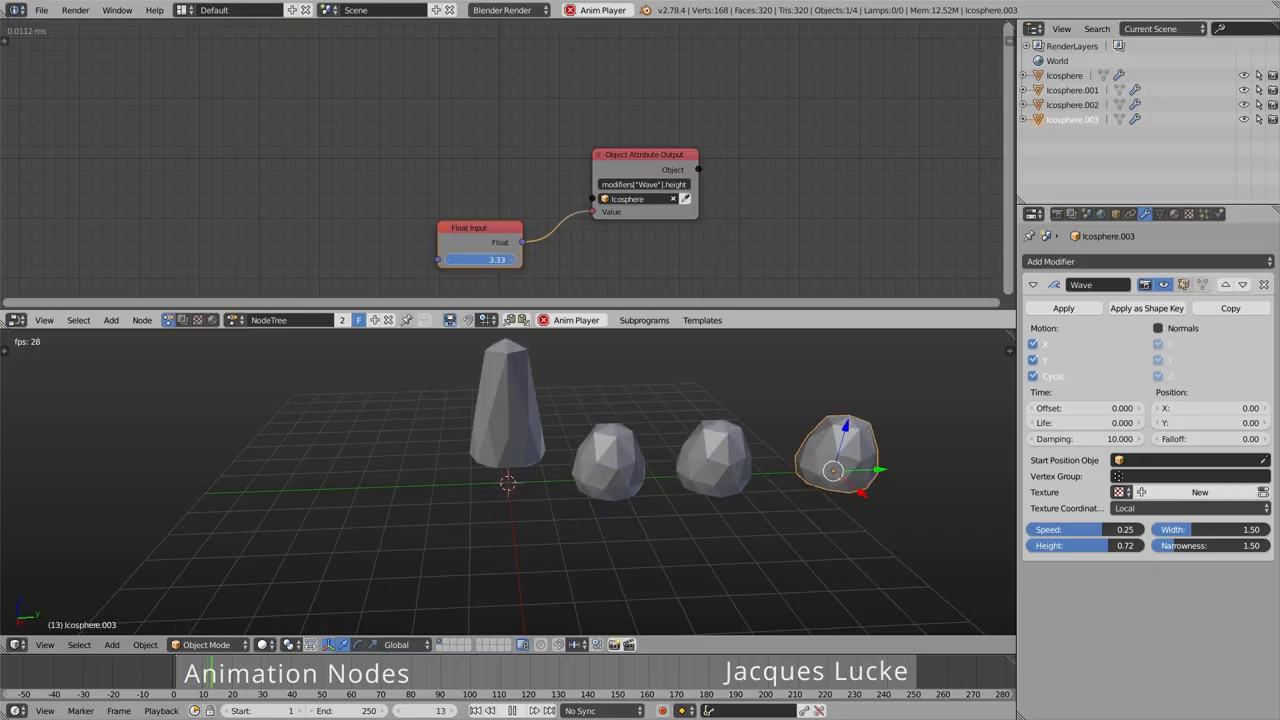
left_click_drag(497, 259, 460, 259)
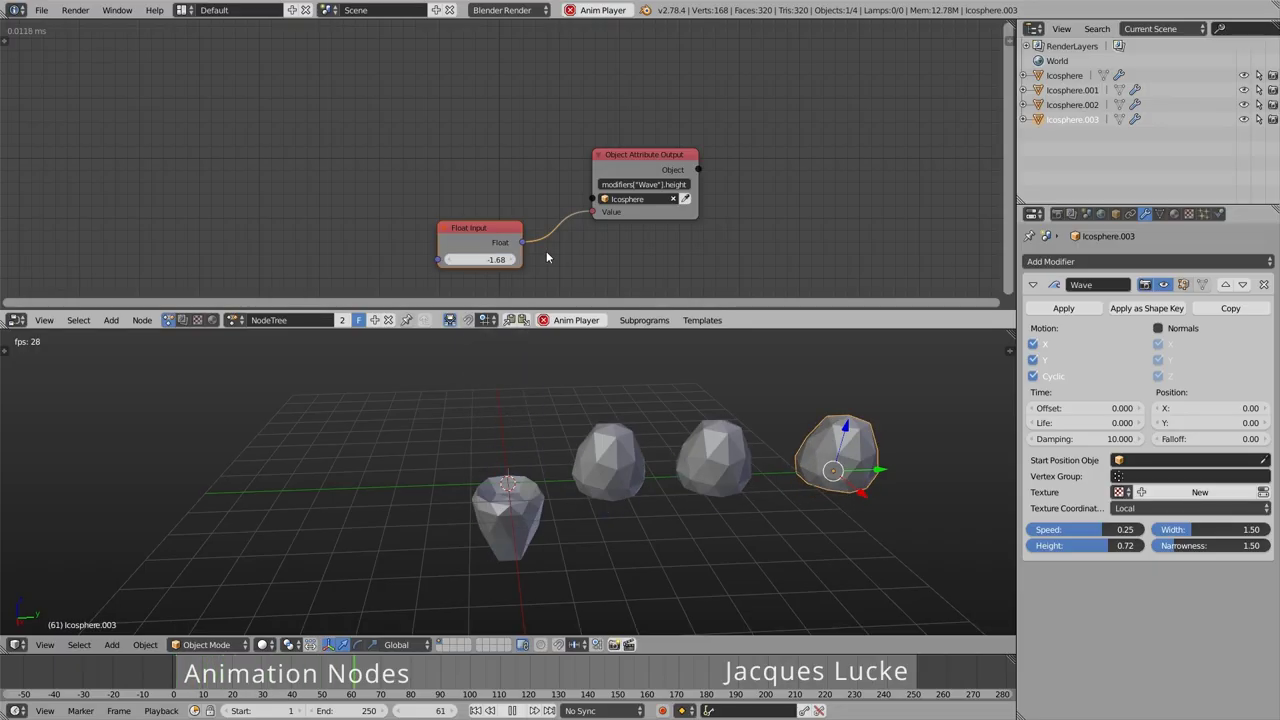
key("ctrl+a")
- Add a Create Object List node filled with the four selected icospheres
type("c")
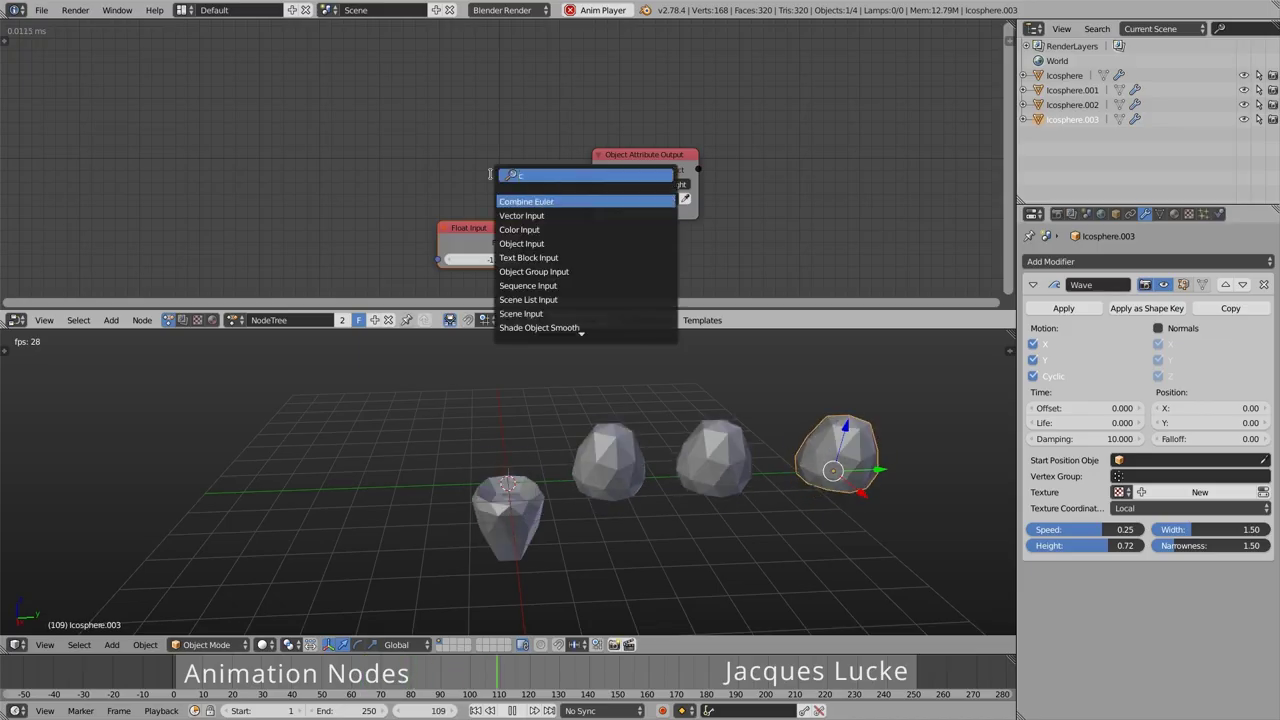
type("re")
type(" obj")
key("Return")
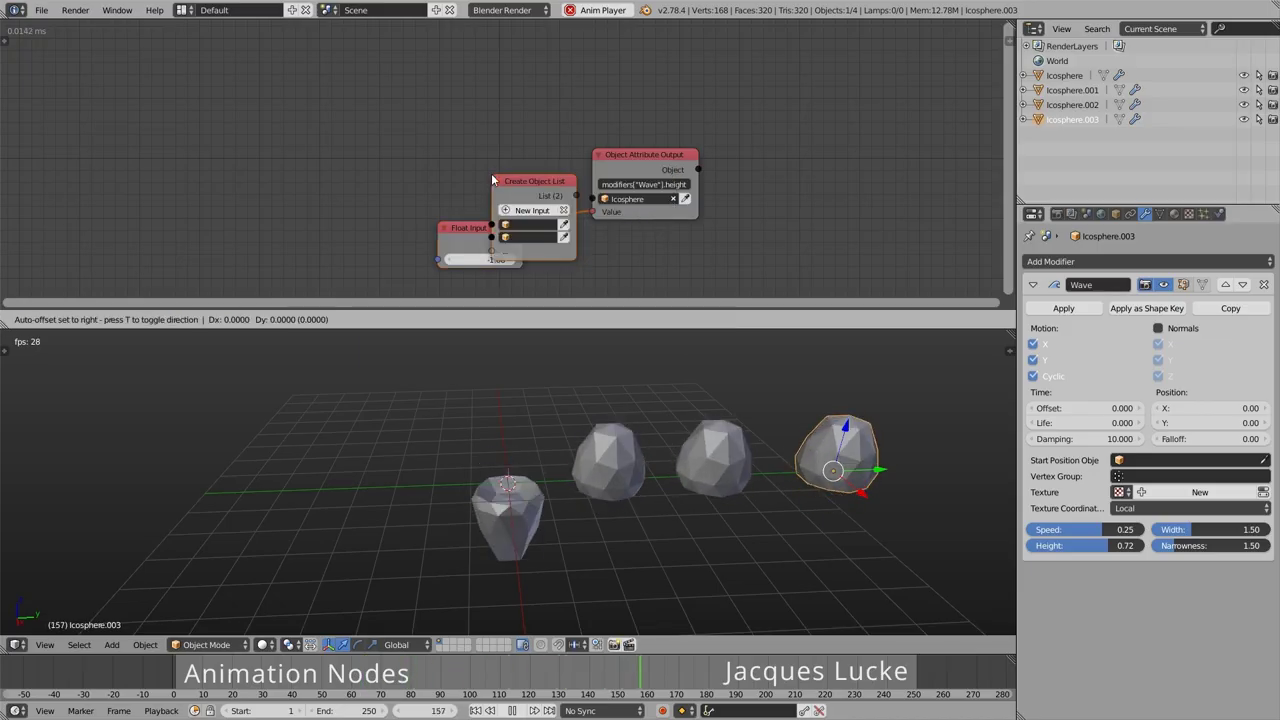
left_click(418, 105)
right_click(508, 515)
right_click(622, 481, "shift")
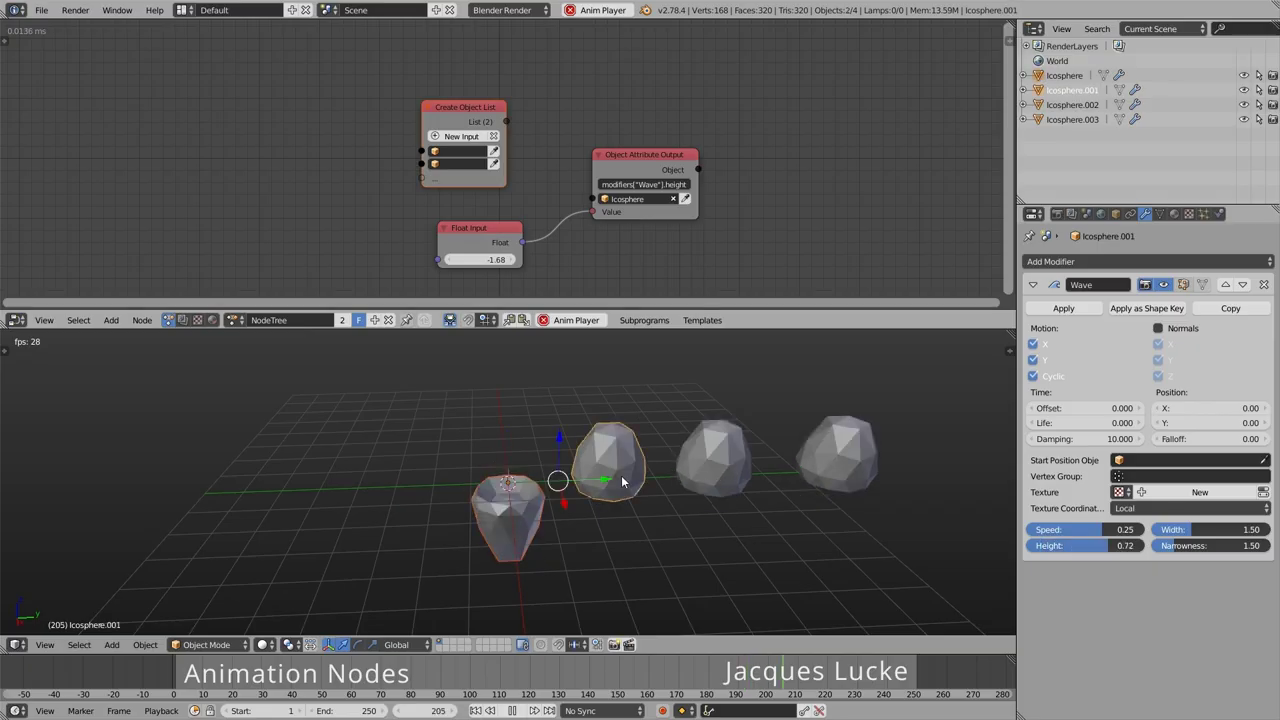
right_click(712, 458, "shift")
right_click(800, 468, "shift")
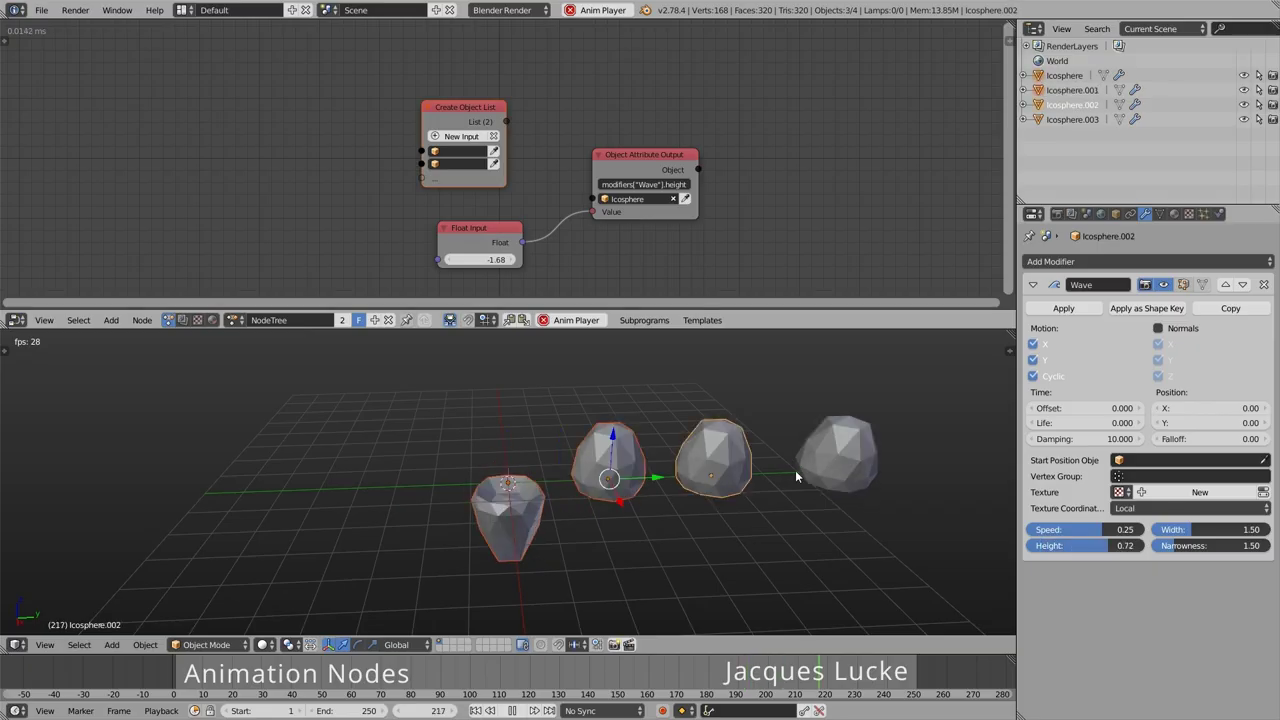
left_click(493, 136)
- Connect the object list to the Objects input and enable Multiple Values
left_click_drag(507, 121, 594, 200)
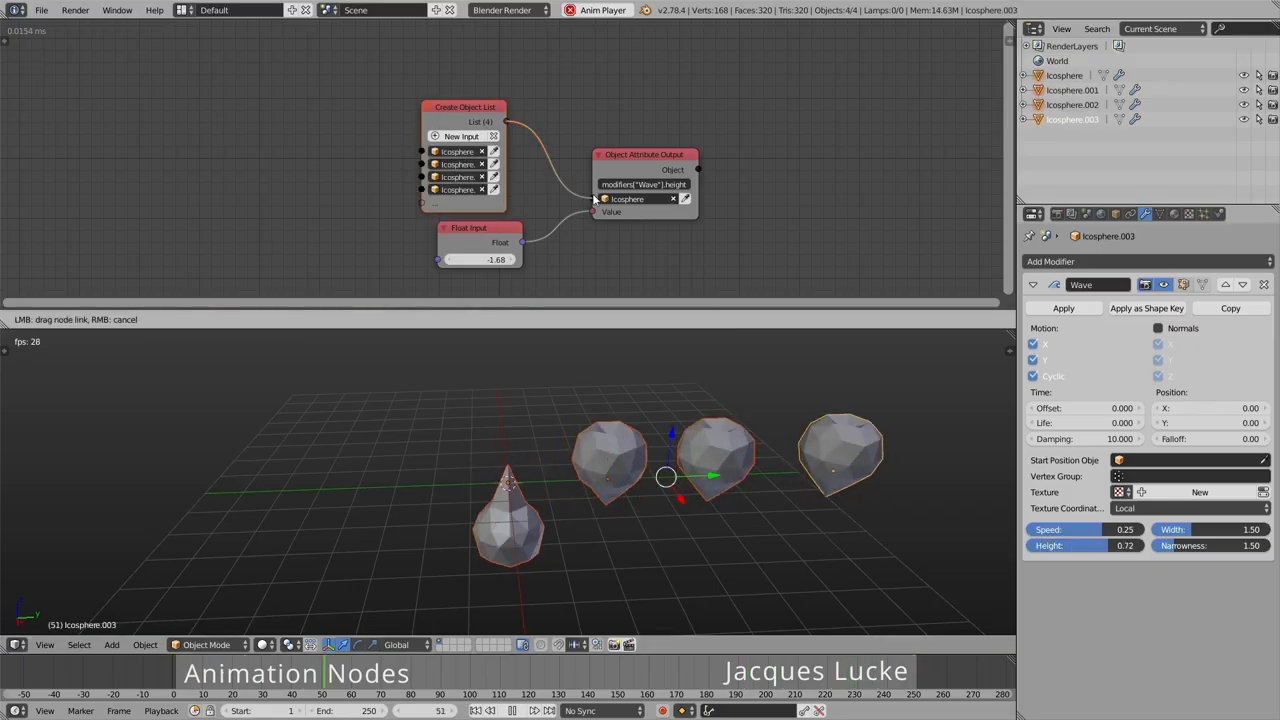
left_click_drag(480, 259, 530, 261)
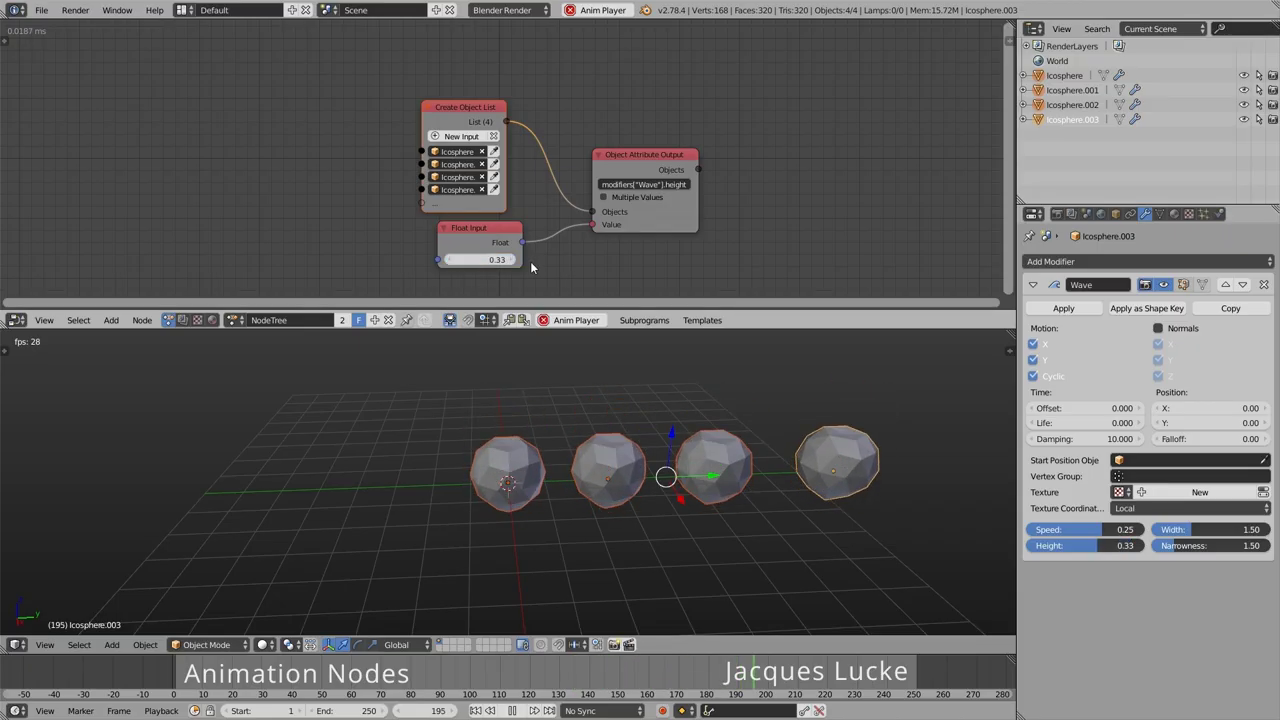
left_click(618, 203)
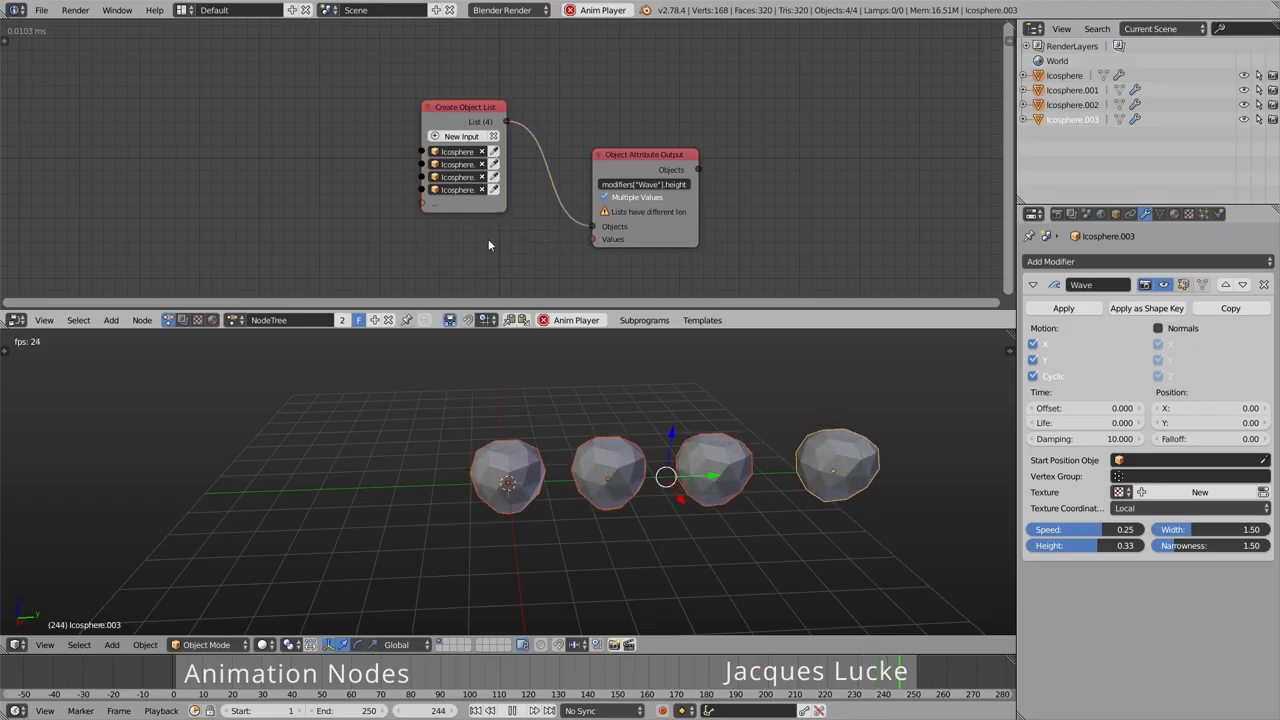
- Delete the Float Input node and link a new Create Float List node to Values
key("x")
key("ctrl+a")
type("c")
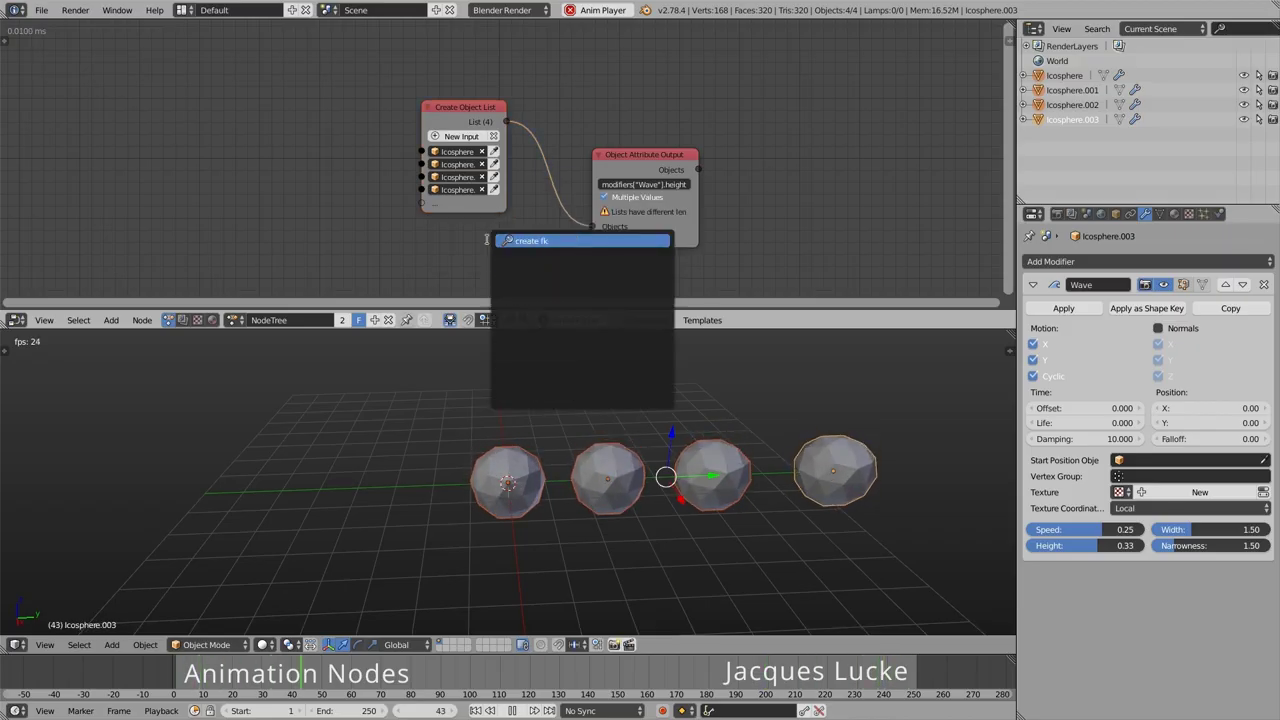
type(" f")
key("Down")
key("Return")
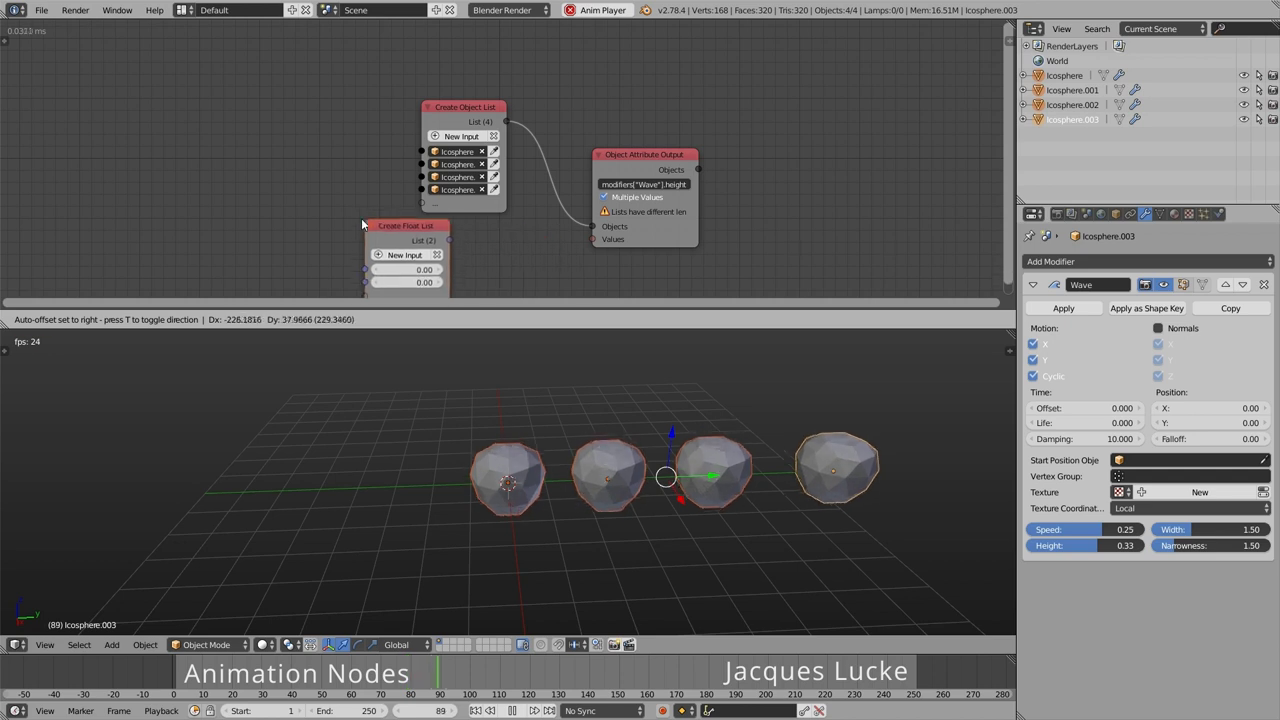
left_click(424, 228)
left_click_drag(501, 245, 587, 238)
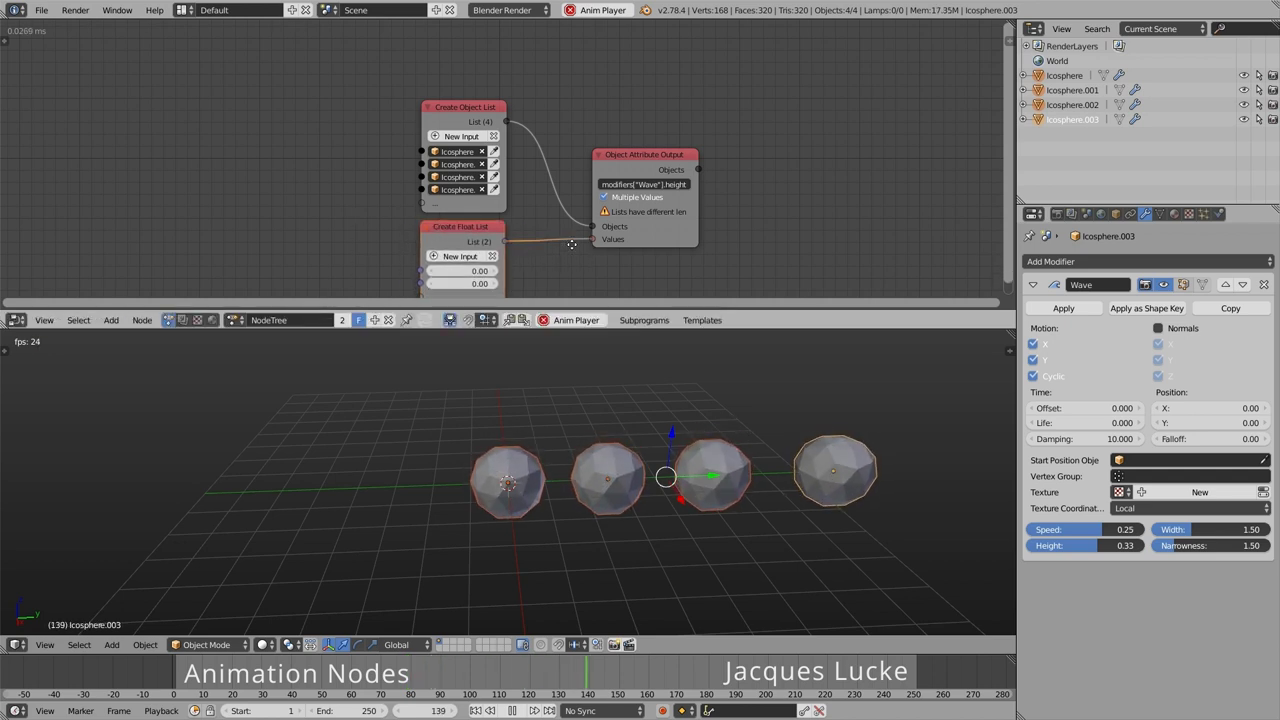
- Give the float list a fourth entry and set heights 1.05, -1.77, 1.05, 0.96
middle_click_drag(448, 256, 428, 209)
left_click(435, 210)
middle_click_drag(522, 236, 517, 200)
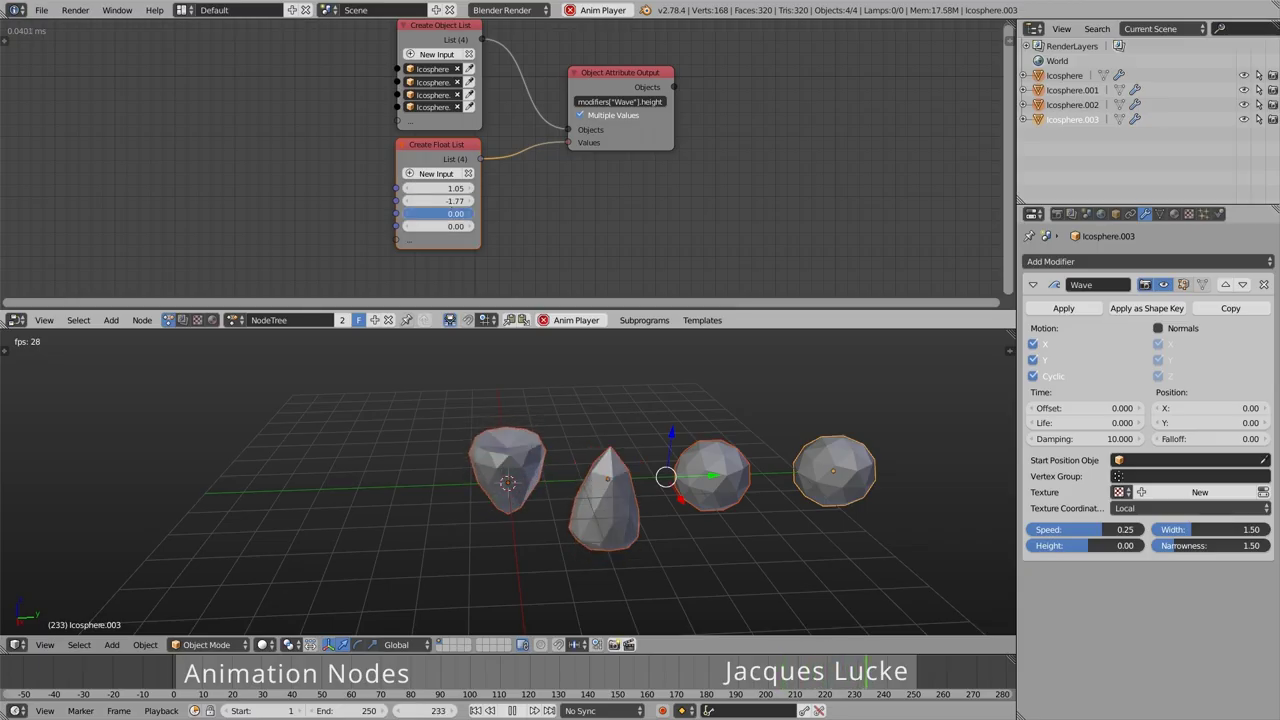
mouse_move(440, 213)
left_mouse_down()
mouse_move(470, 213)
mouse_move(475, 226)
mouse_move(450, 226)
left_mouse_up()
scroll(614, 182, "down", 1)
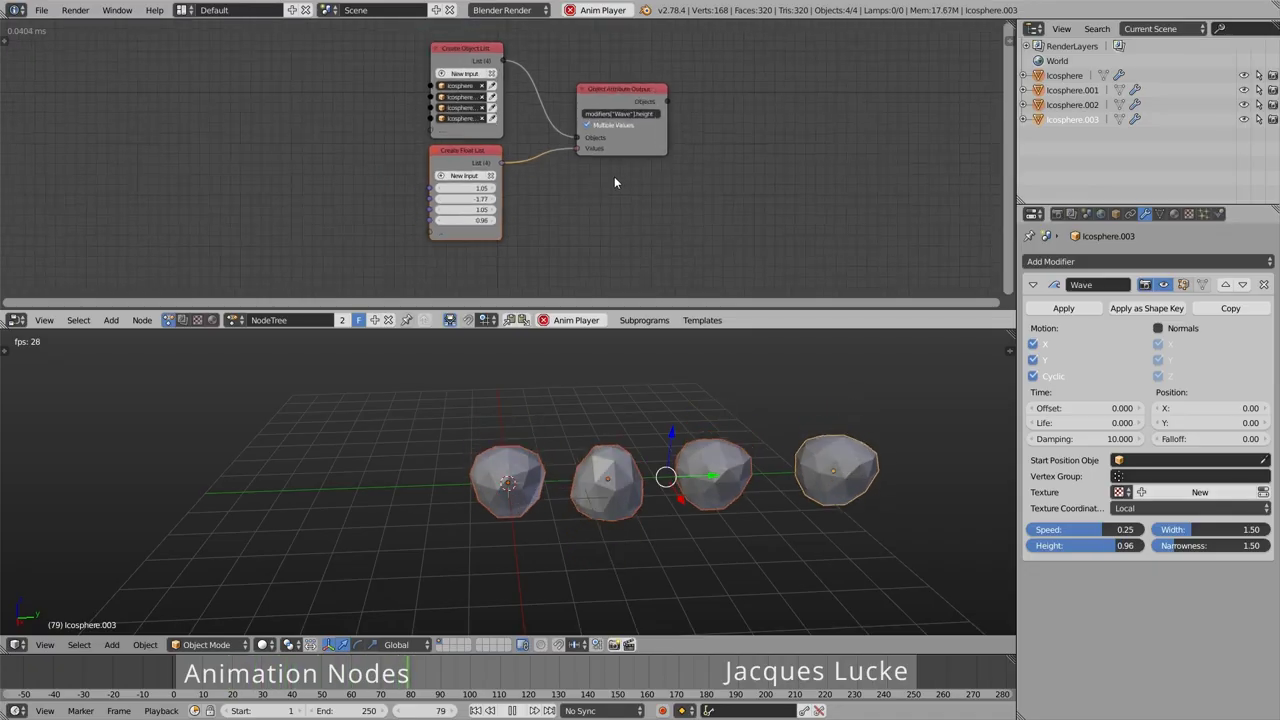
middle_click_drag(614, 182, 594, 281, "ctrl")
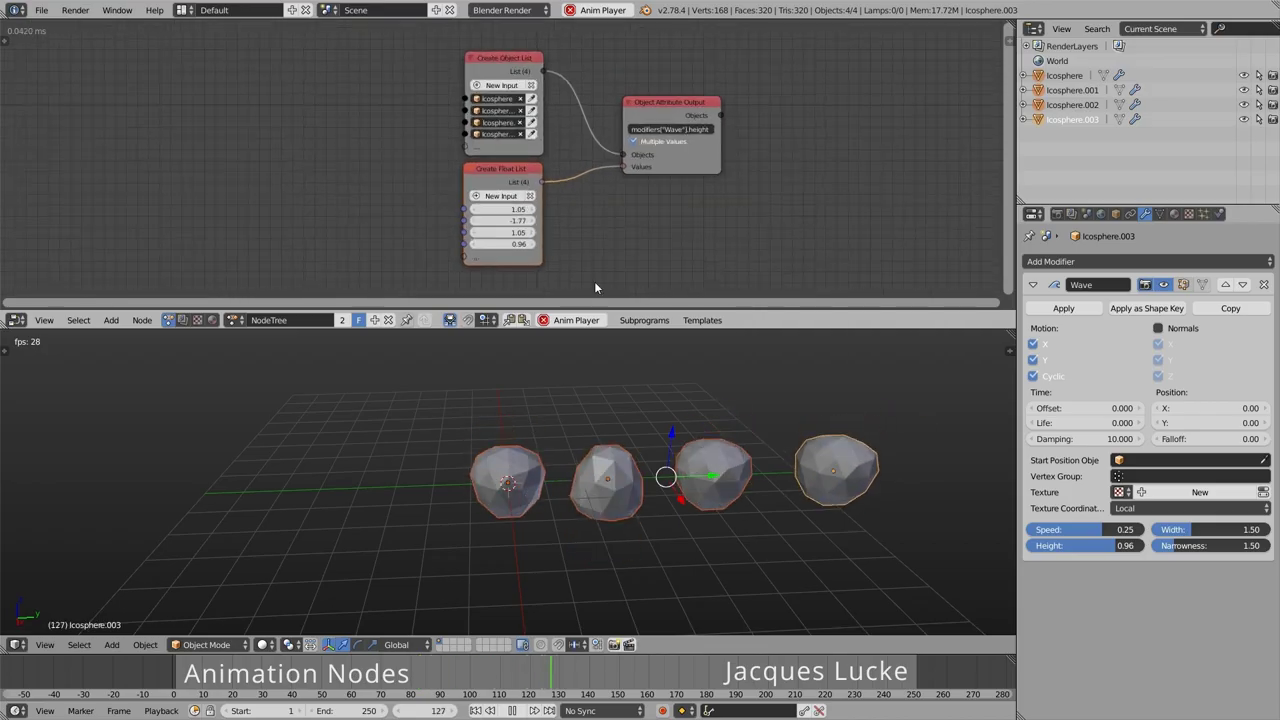
- Delete three icospheres, leaving only Icosphere.003
right_click(507, 482)
right_click(606, 482, "shift")
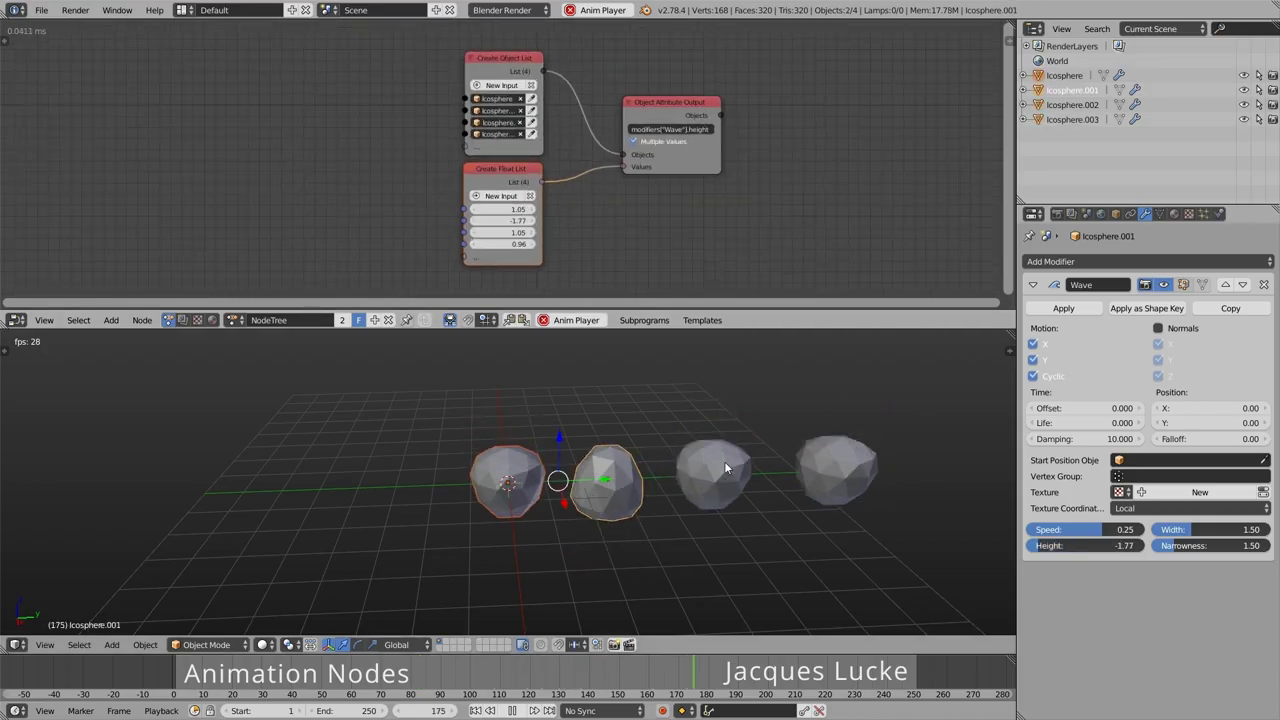
right_click(724, 461, "shift")
key("x")
left_click(712, 471)
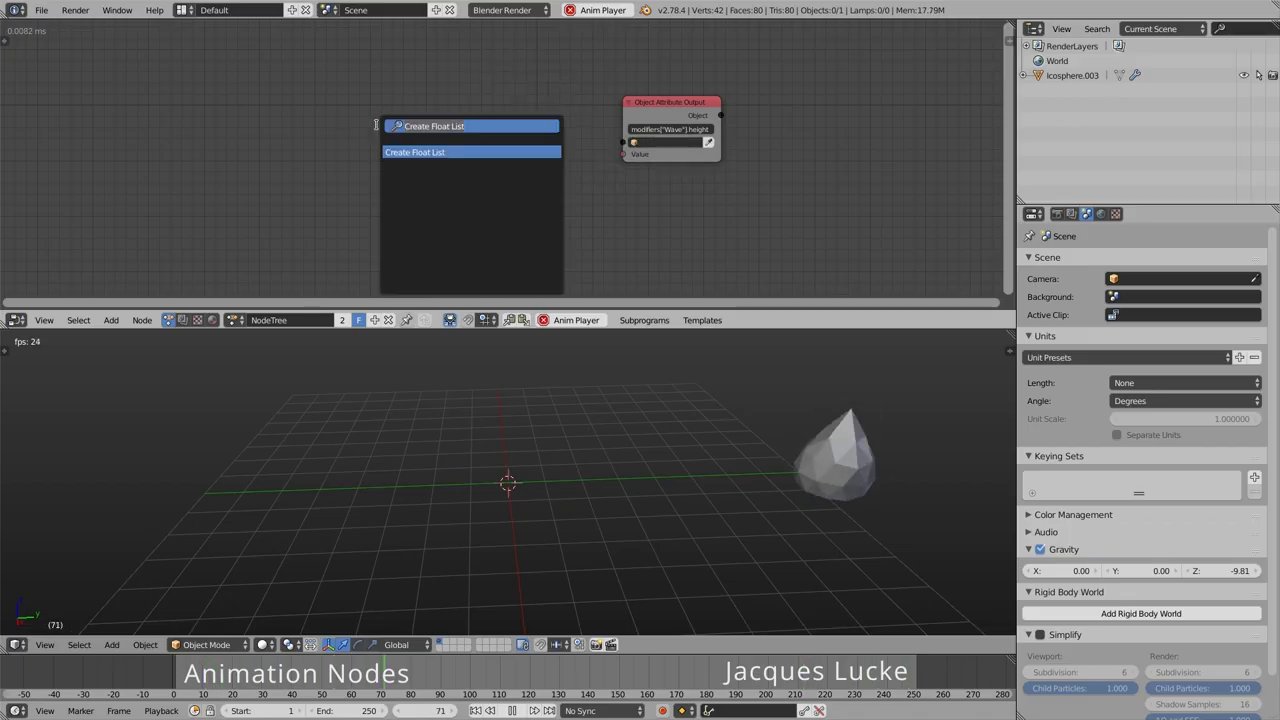
- Add an Object Instancer node sourcing the remaining Icosphere.003
key("Return")
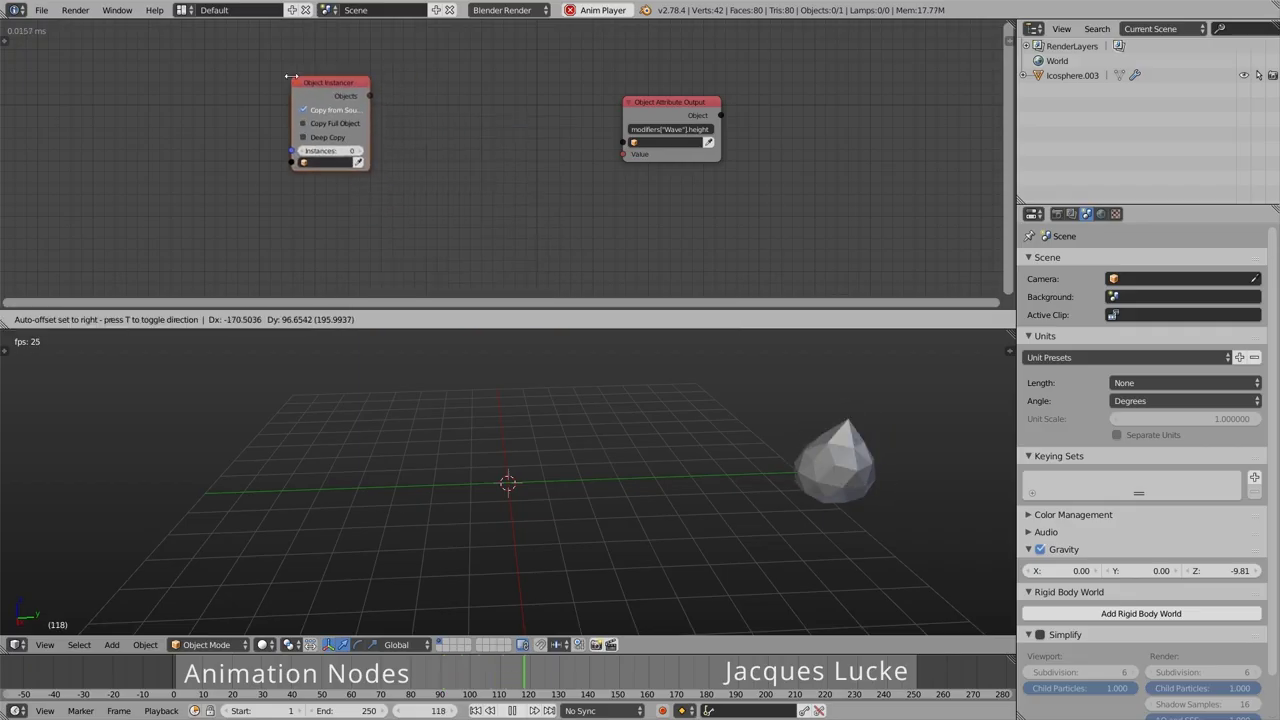
left_click(361, 170)
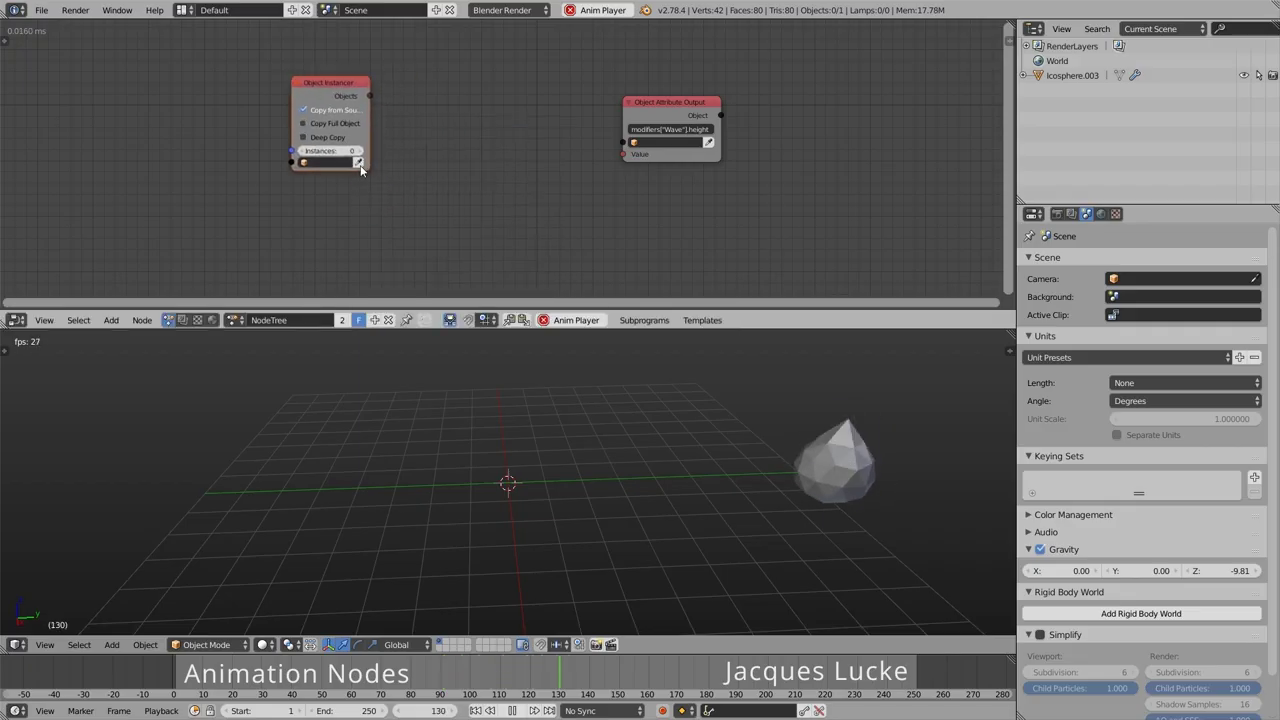
right_click(818, 471)
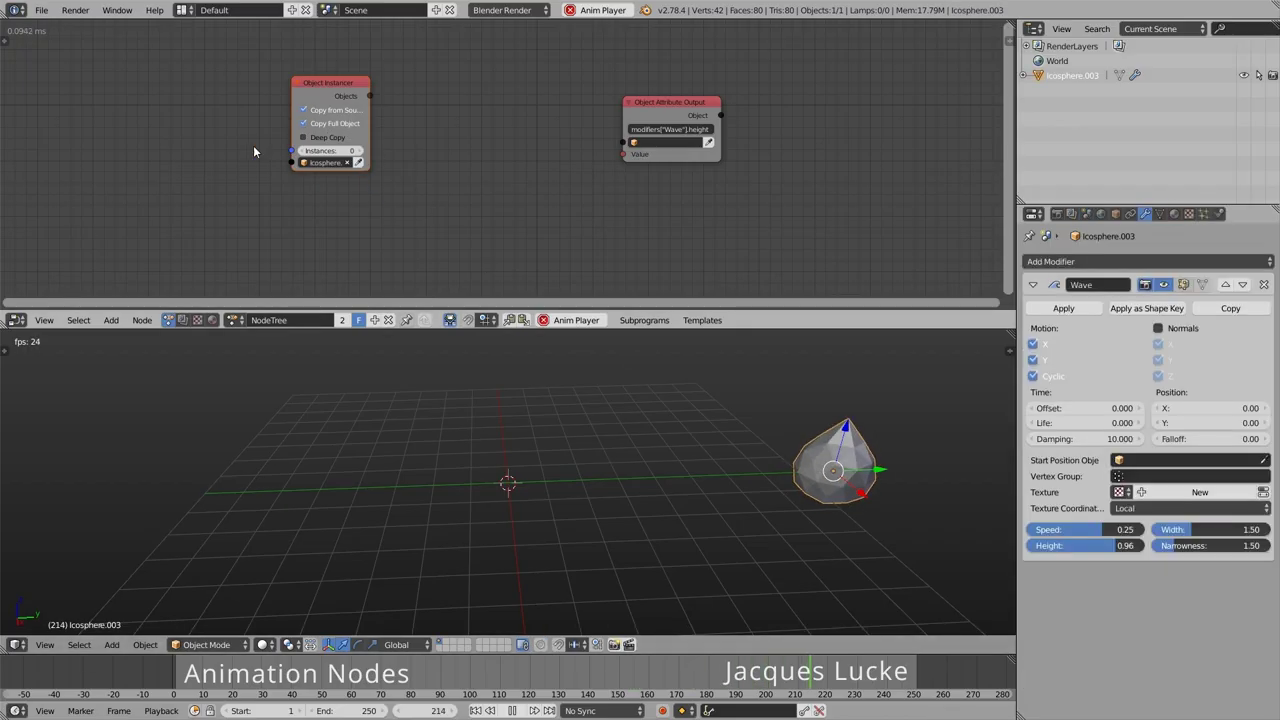
- Add a Grid Mesh node with 1.39 distances and put the icosphere into Edit Mode
key("ctrl+a")
key("Return")
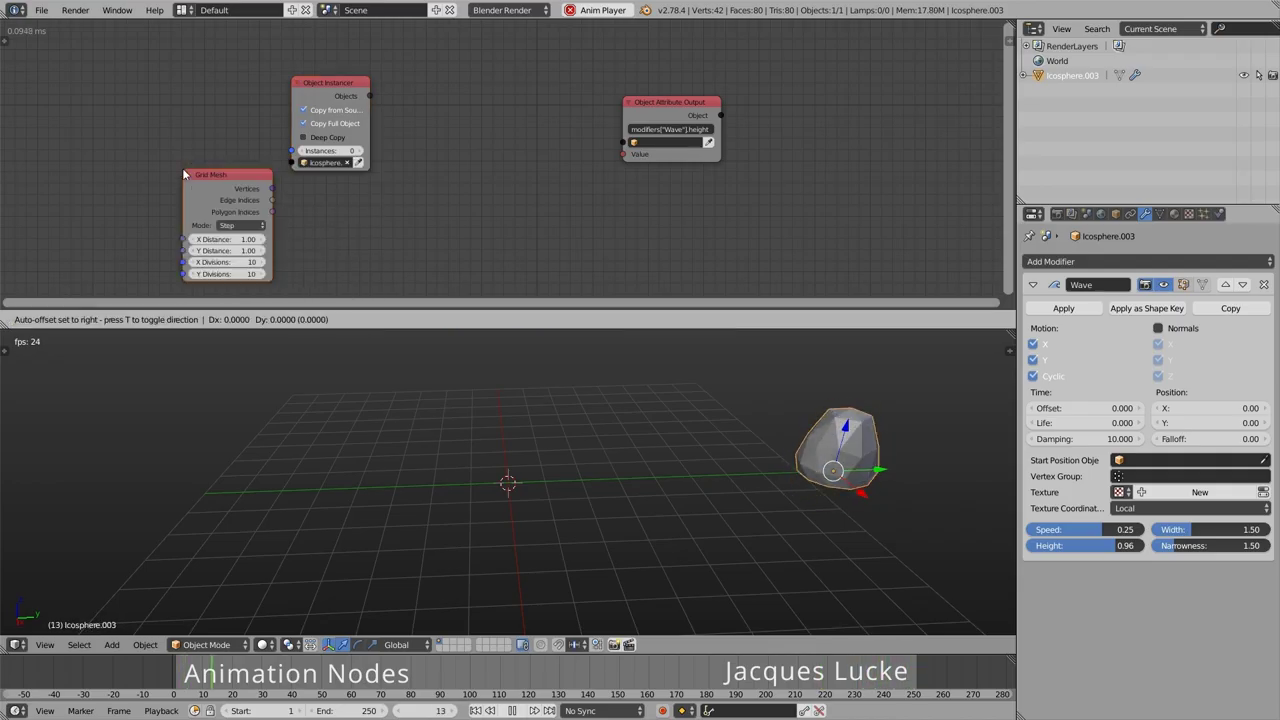
left_click(157, 273)
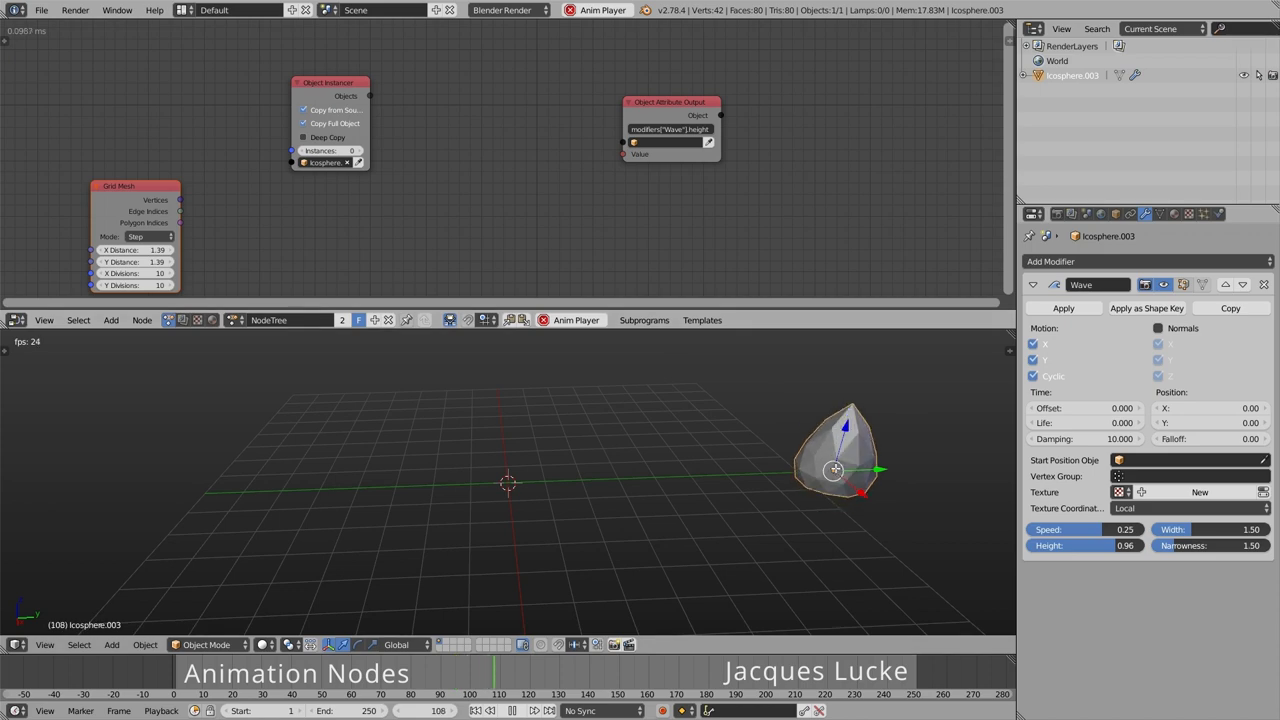
key("Tab")
- Scale down the icosphere mesh and return to Object Mode
key("s")
left_click(835, 473)
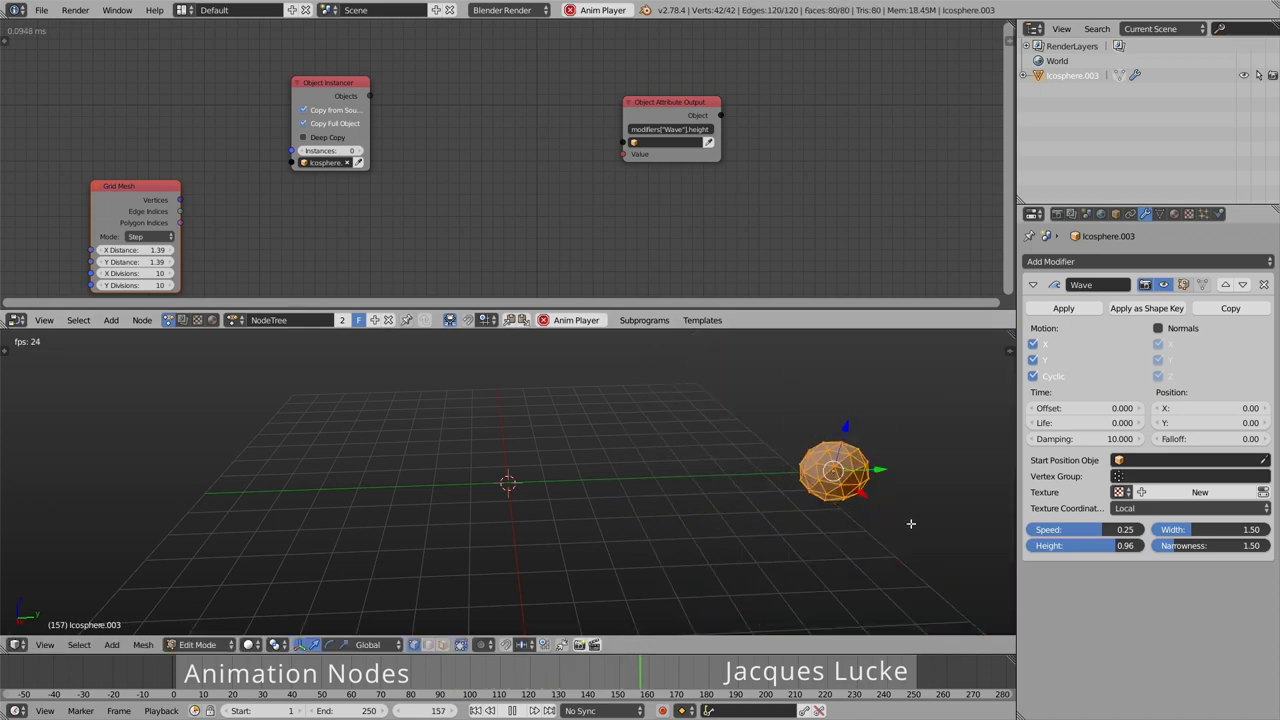
left_click(886, 501)
key("Tab")
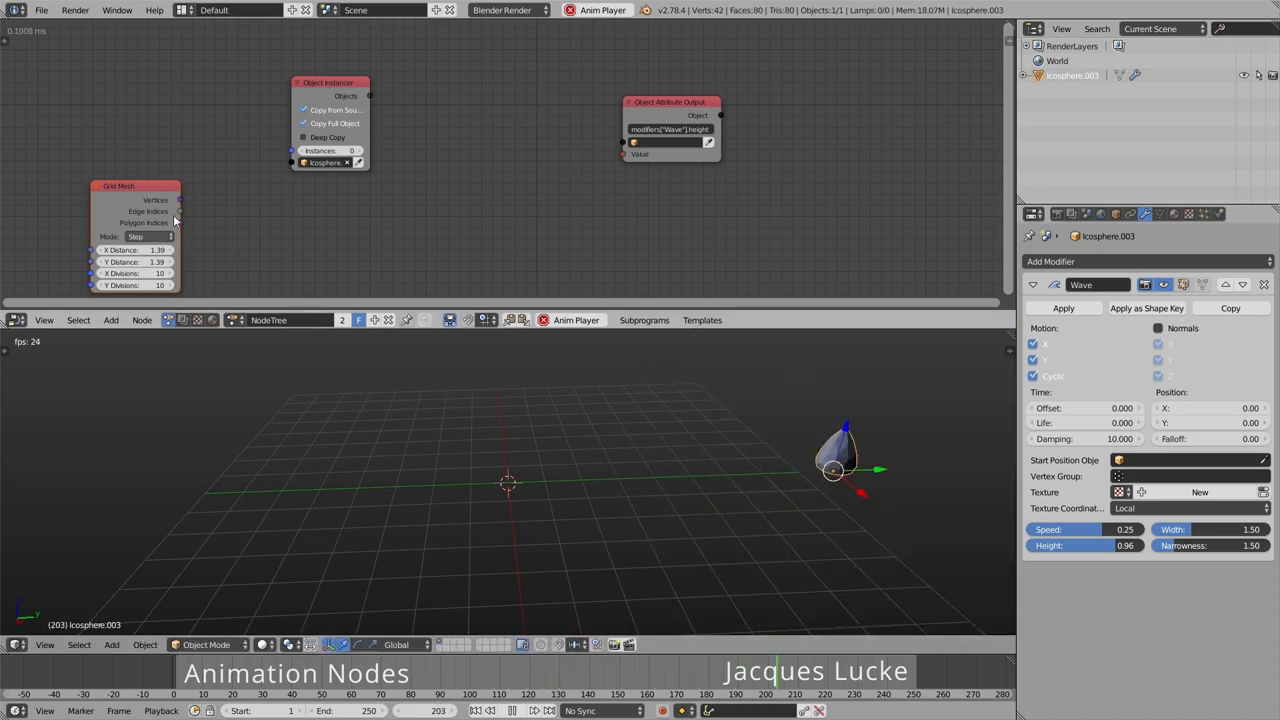
- Use the grid vertices as the instance count and add an Object Matrix Output node
left_click_drag(291, 153, 263, 152)
key("ctrl+a")
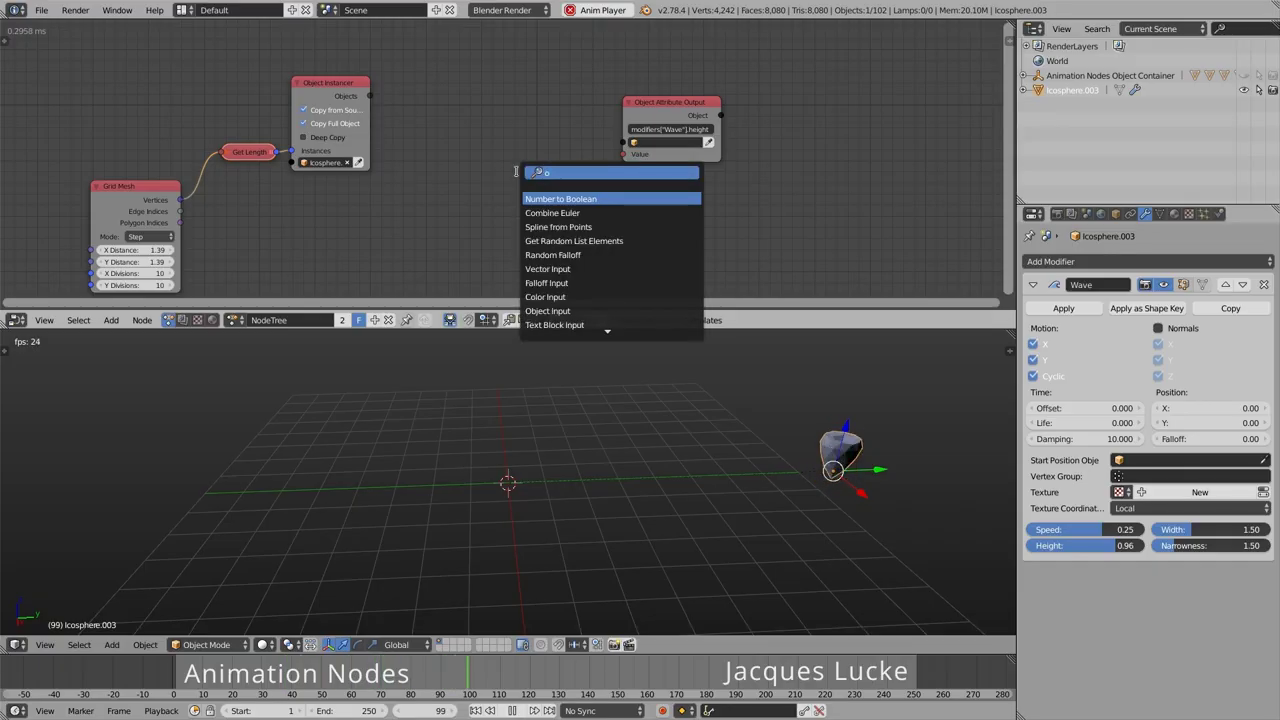
key("Down")
key("Down")
key("Return")
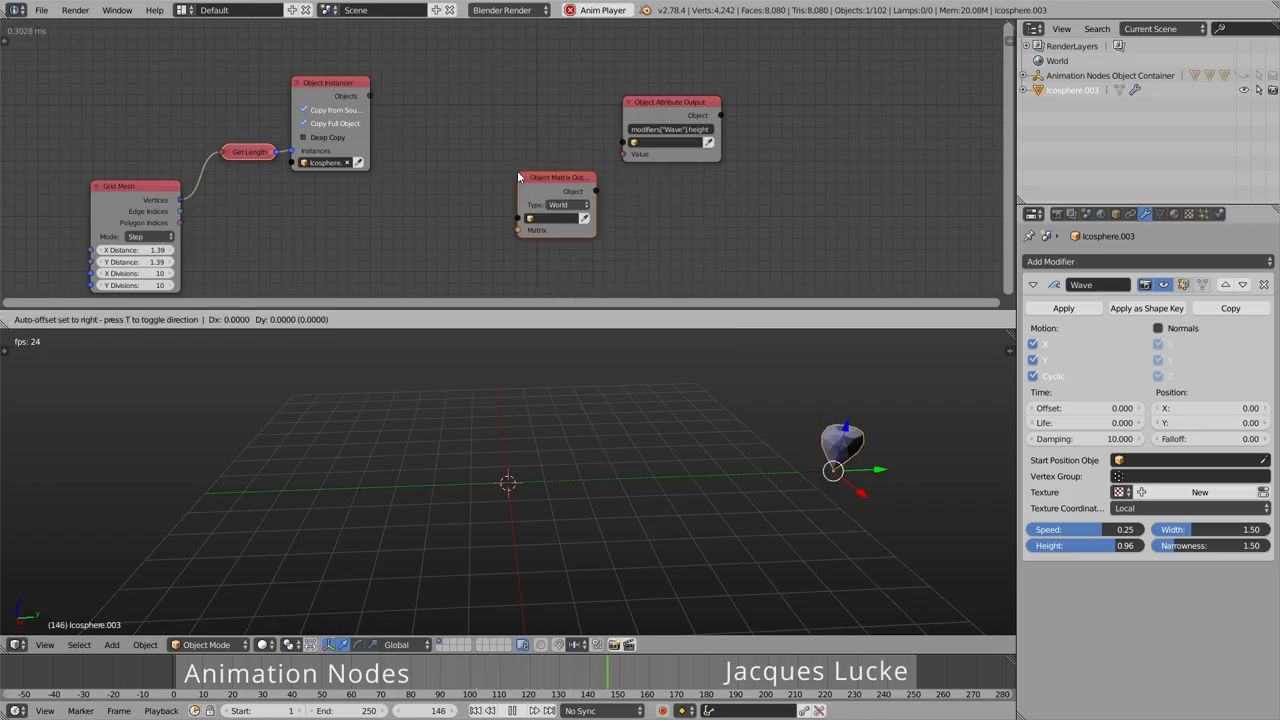
left_click(412, 93)
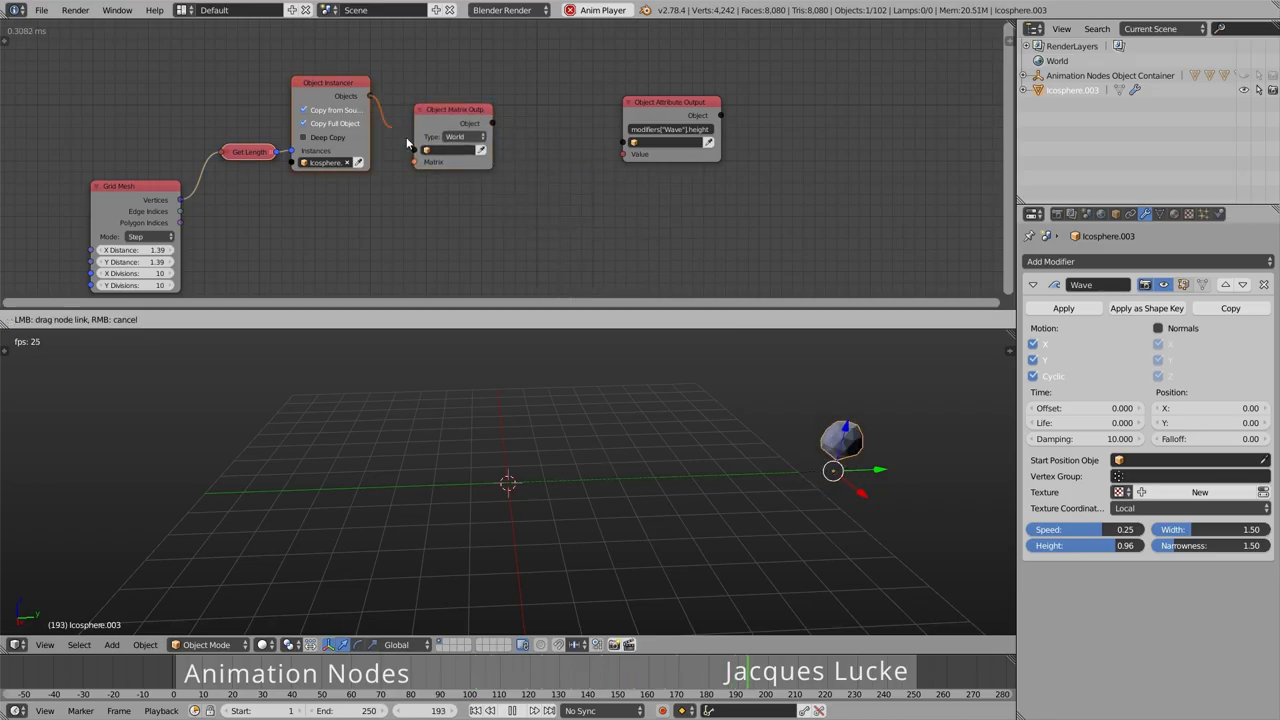
- Add a Translation Matrix fed by grid vertices, sending its matrices to the Matrix Output
key("ctrl+a")
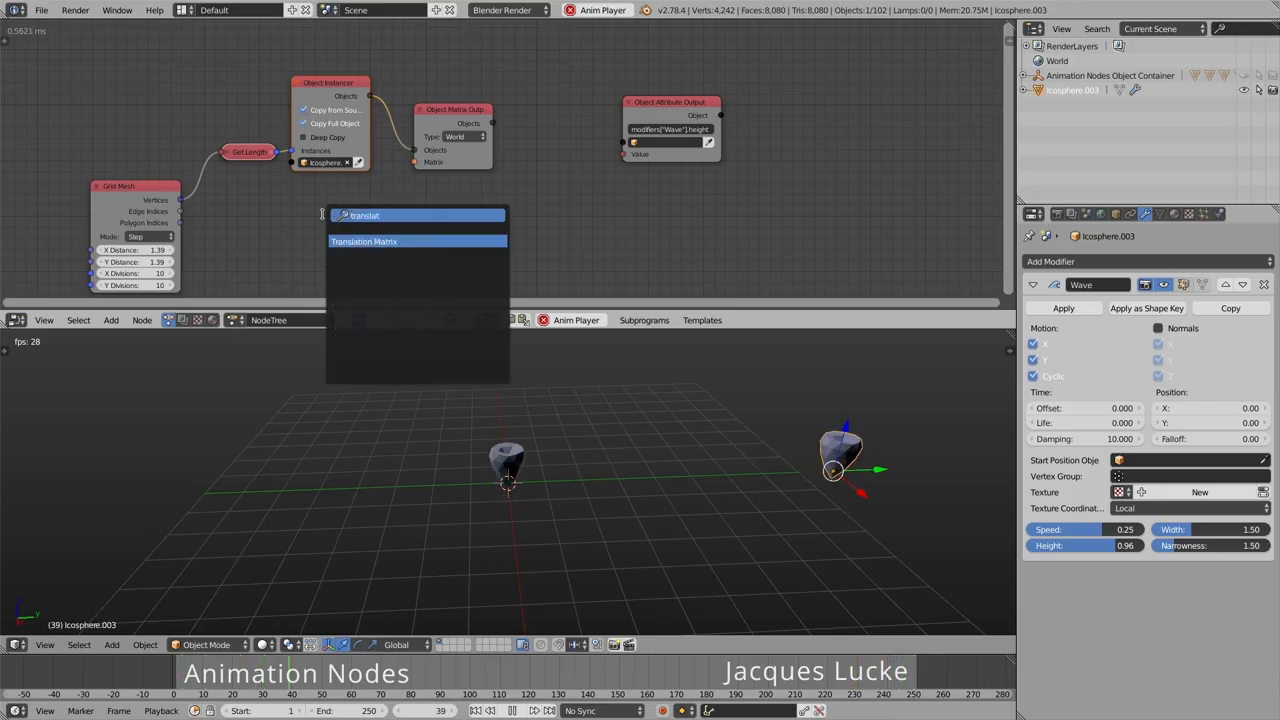
key("Return")
left_click(278, 193)
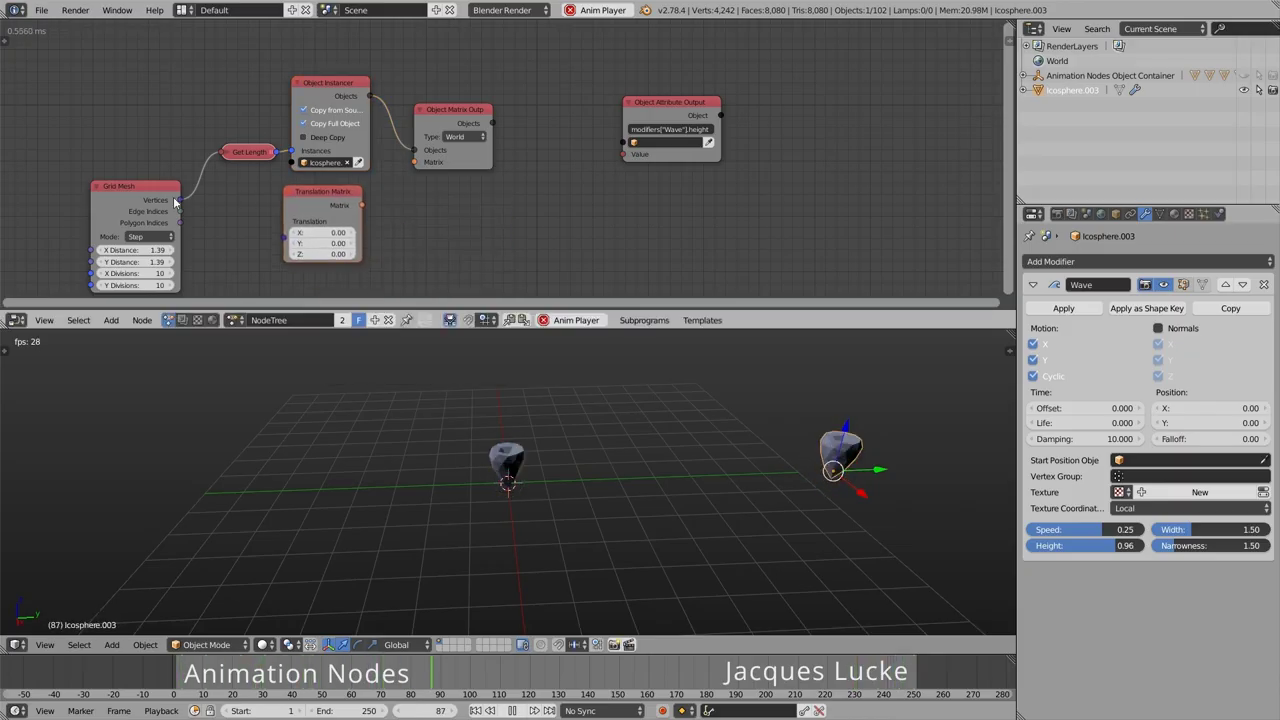
left_click_drag(287, 242, 288, 238)
left_click_drag(361, 205, 414, 162)
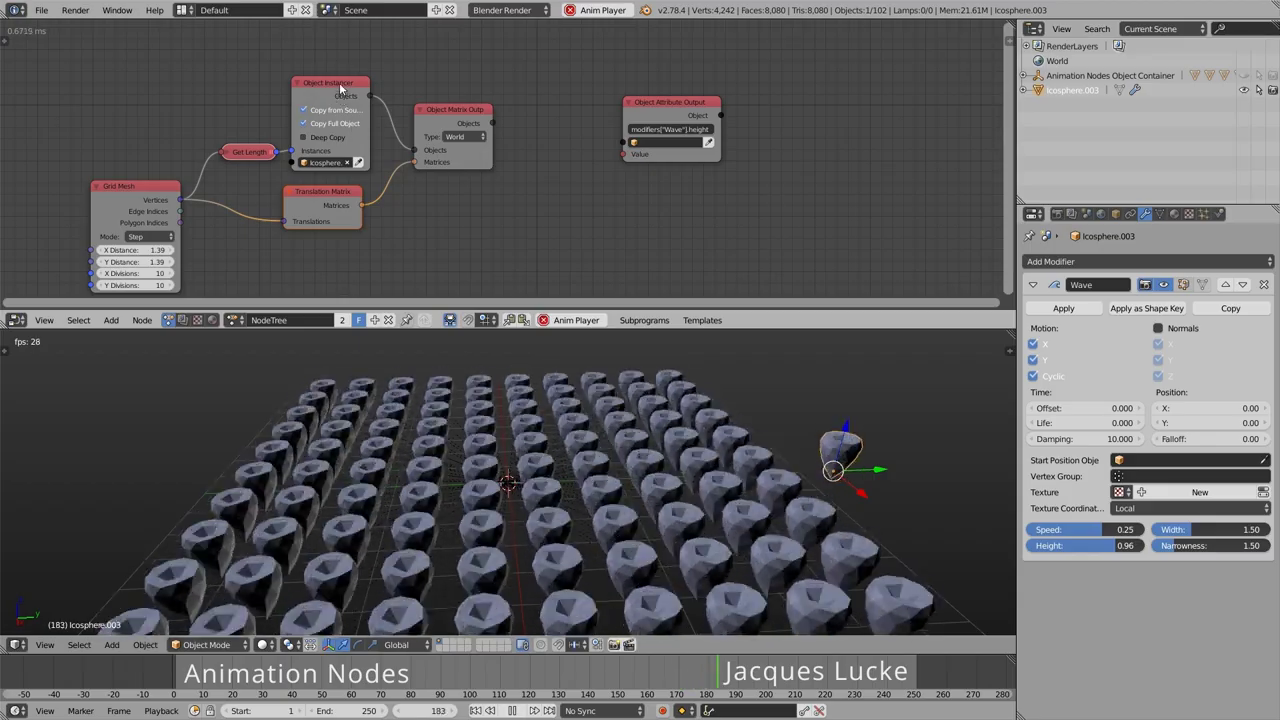
- Link the instanced objects to the Object Attribute Output with Multiple Values turned off
key("u")
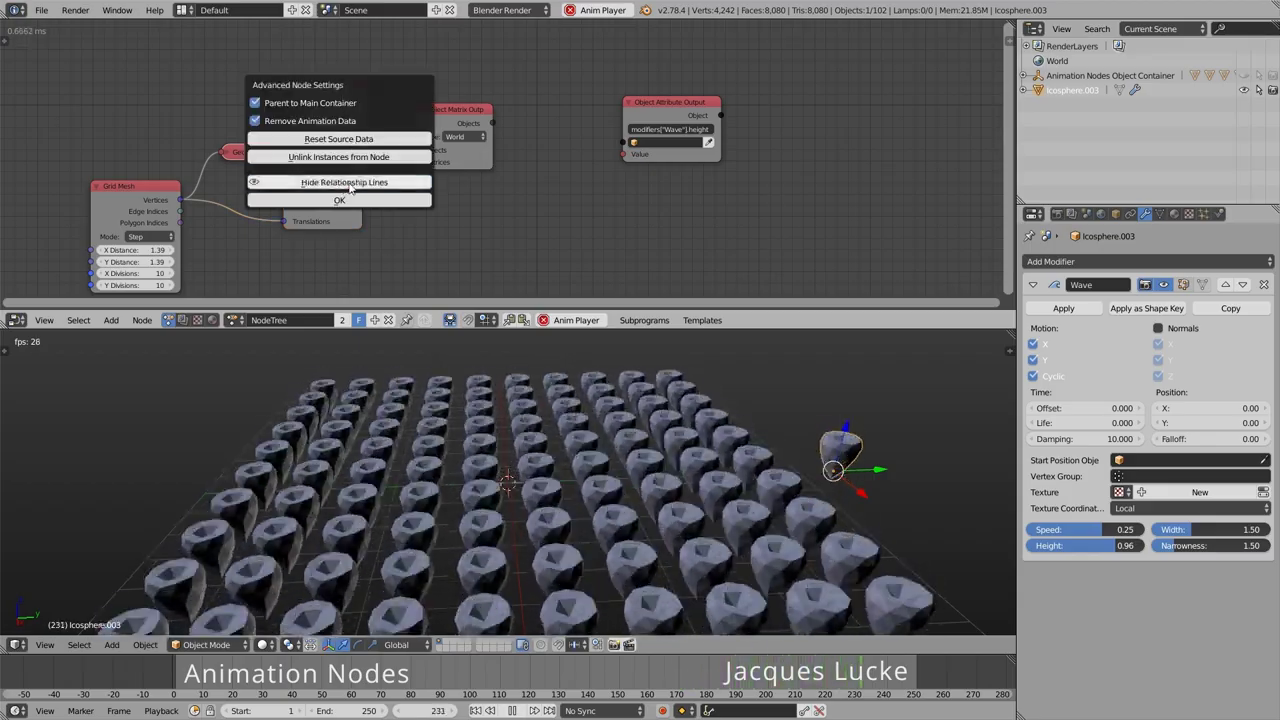
middle_click_drag(544, 208, 495, 224)
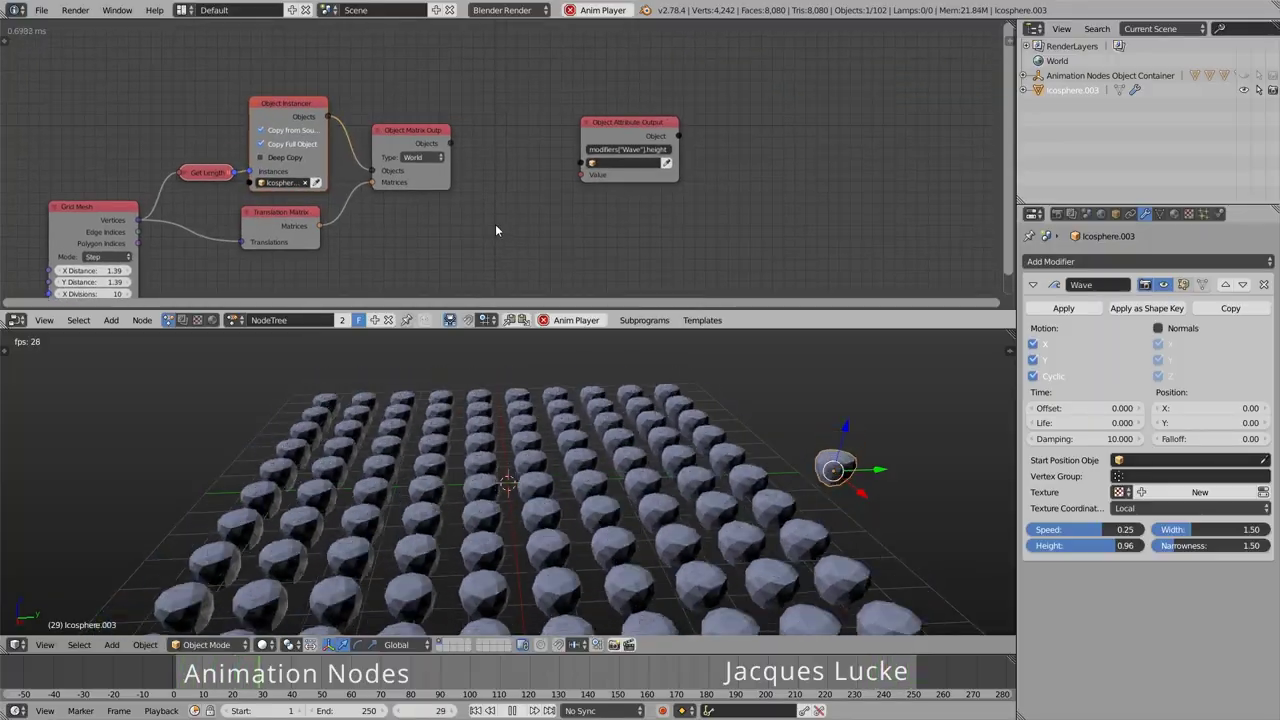
left_click_drag(449, 143, 580, 162)
left_click(591, 161)
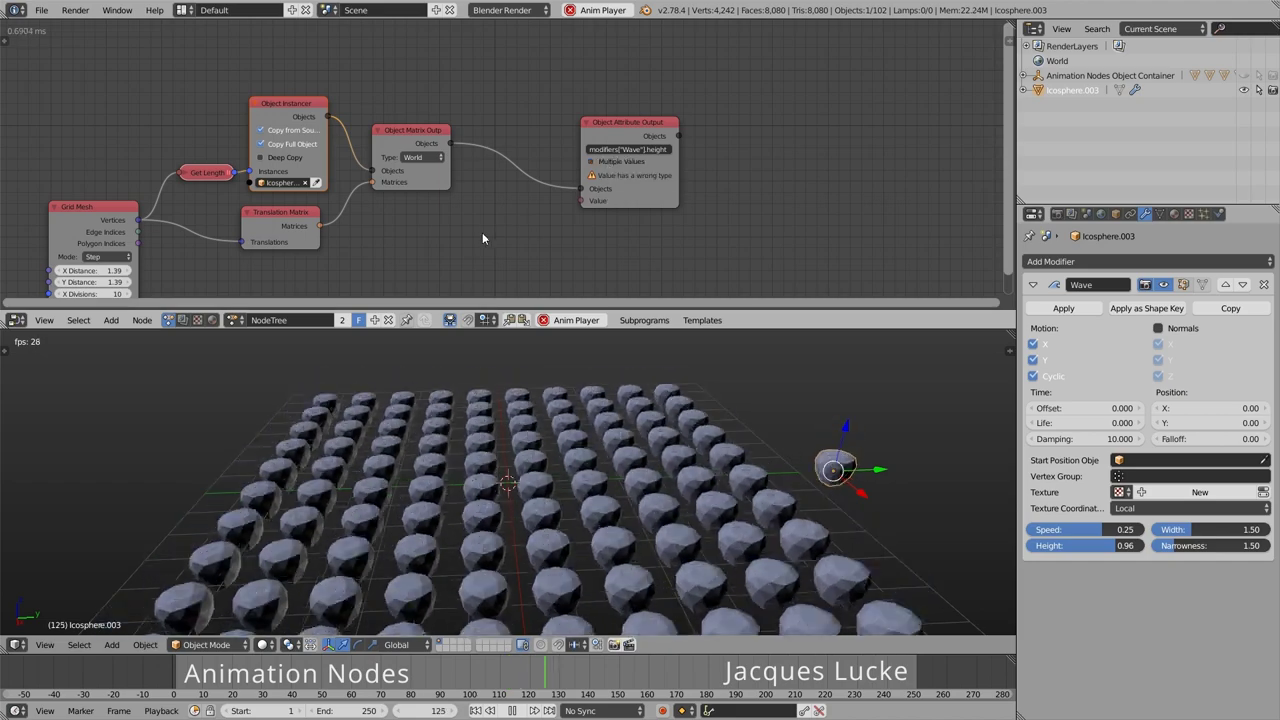
- Add a Float Input node feeding the Wave height value
key("ctrl+a")
type("Translation Matrixfloat")
key("Return")
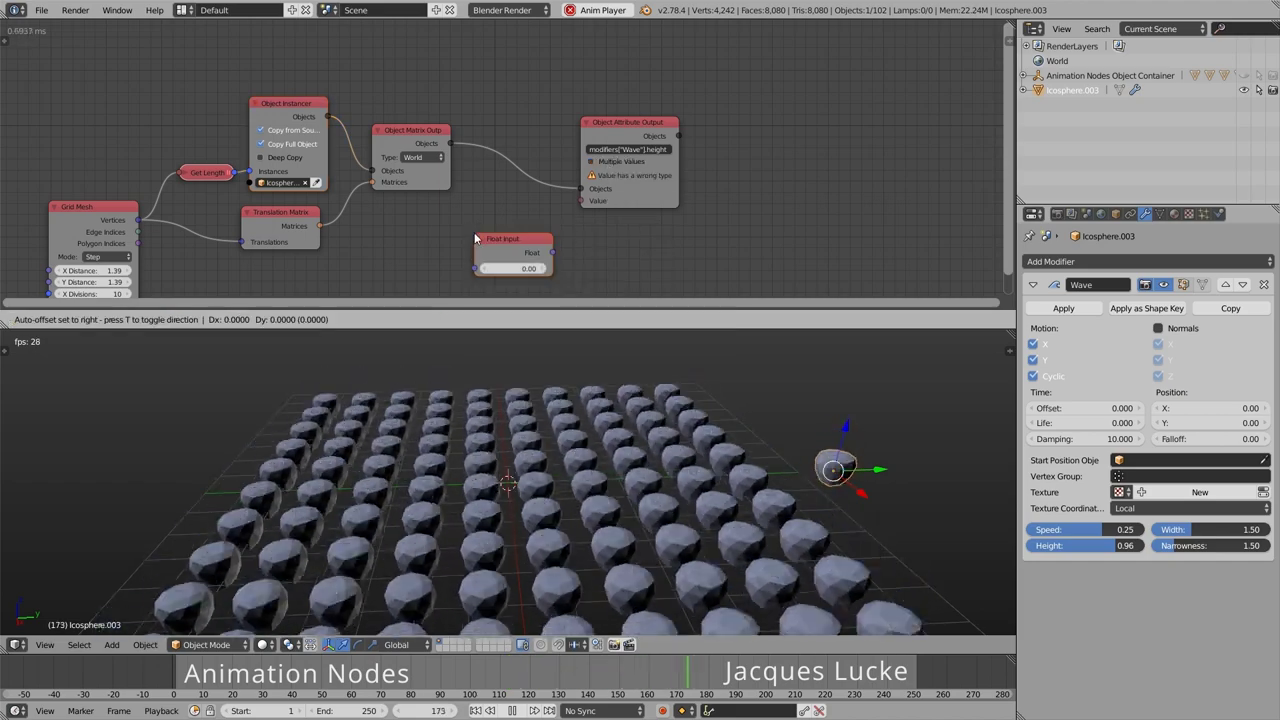
left_click(453, 230)
left_click_drag(519, 237, 580, 200)
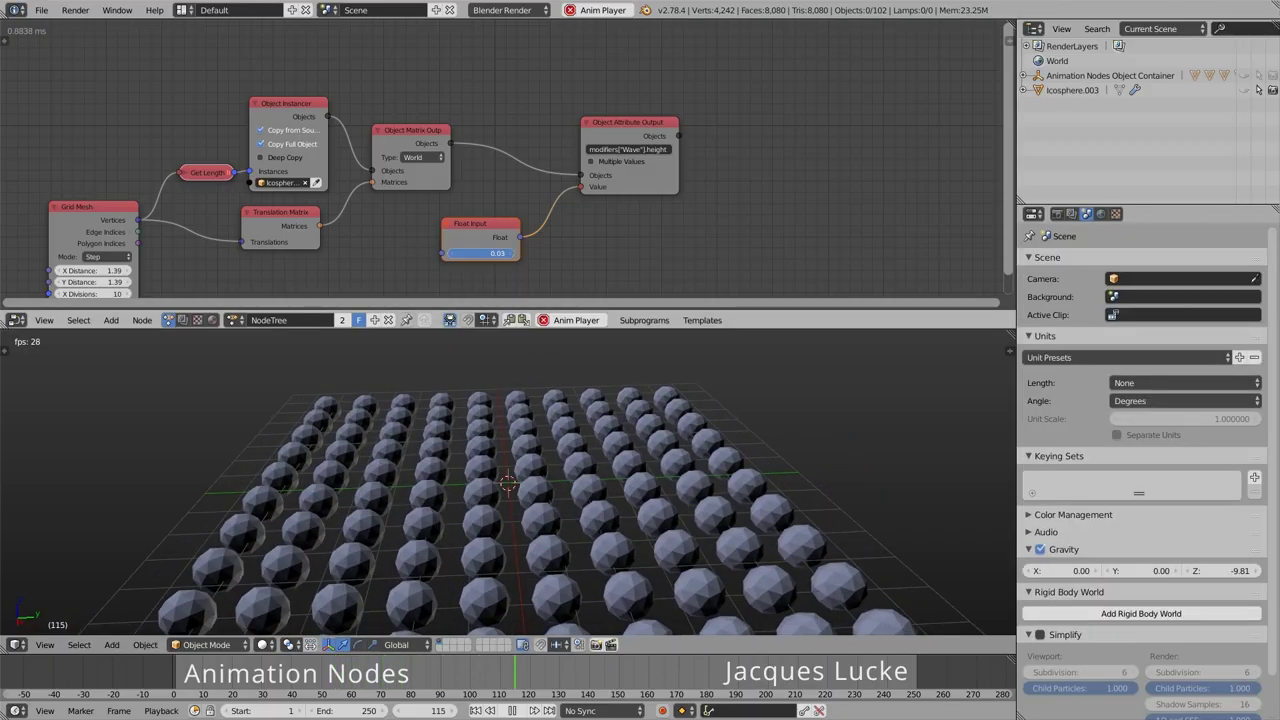
middle_click_drag(499, 245, 507, 198)
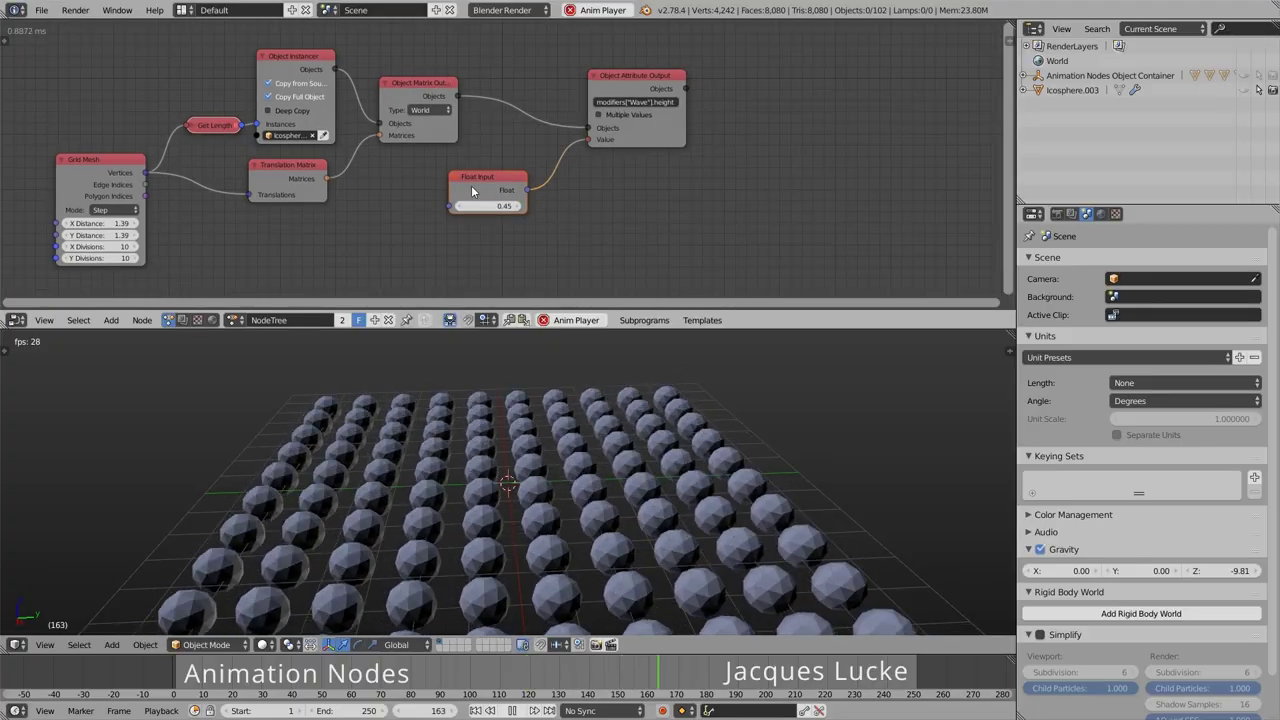
key("ctrl+a")
- Add an Evaluate Falloff node whose Strengths feed the Wave height Values
type("eval")
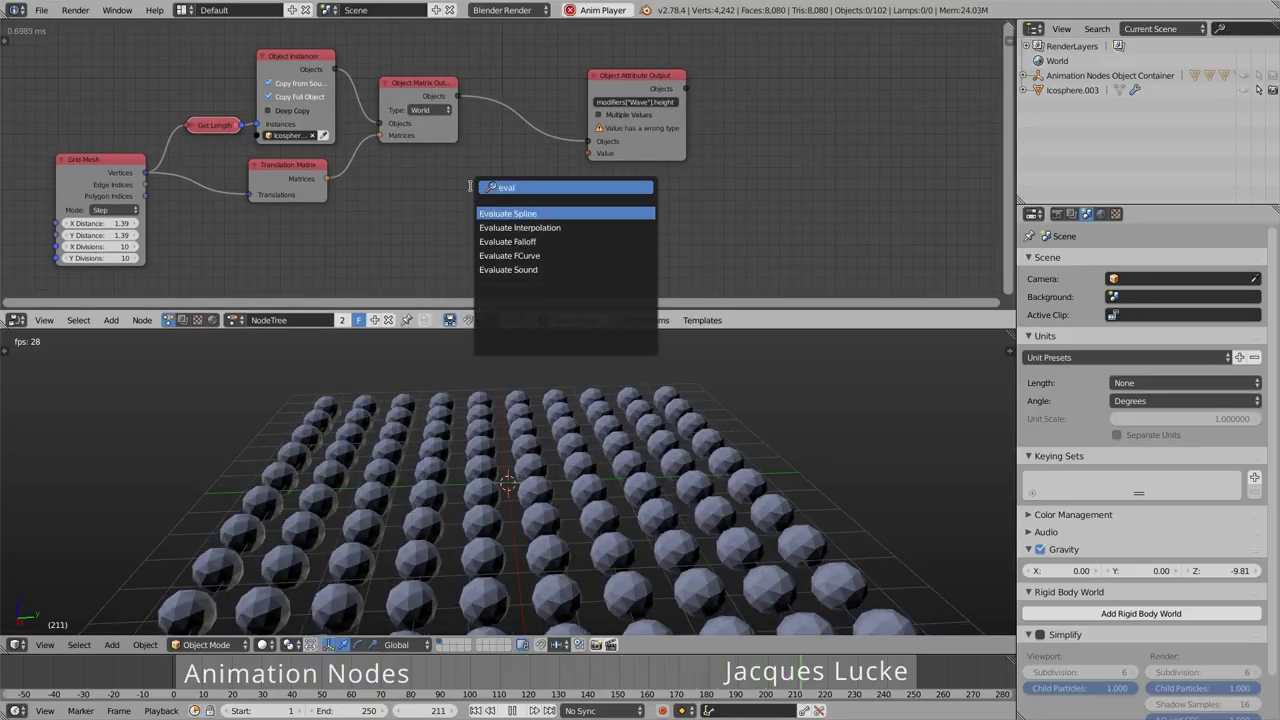
type("u")
key("Return")
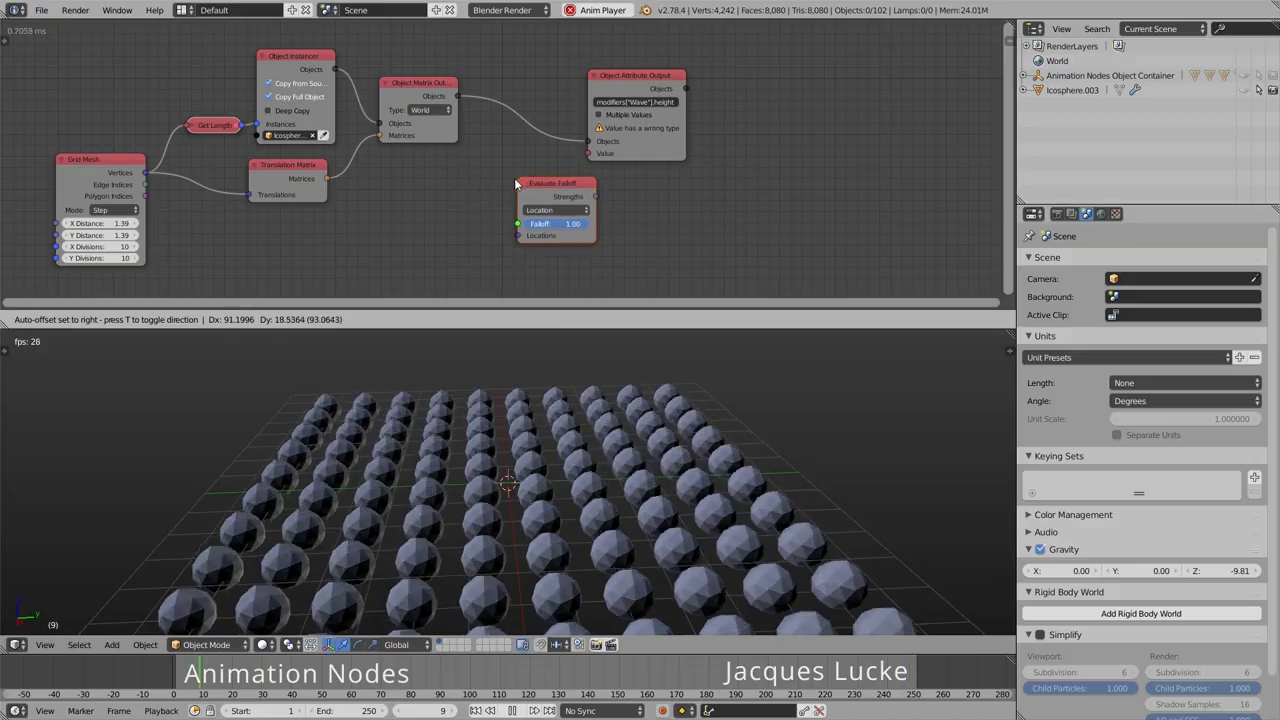
left_click(667, 140)
left_click_drag(575, 186, 650, 148)
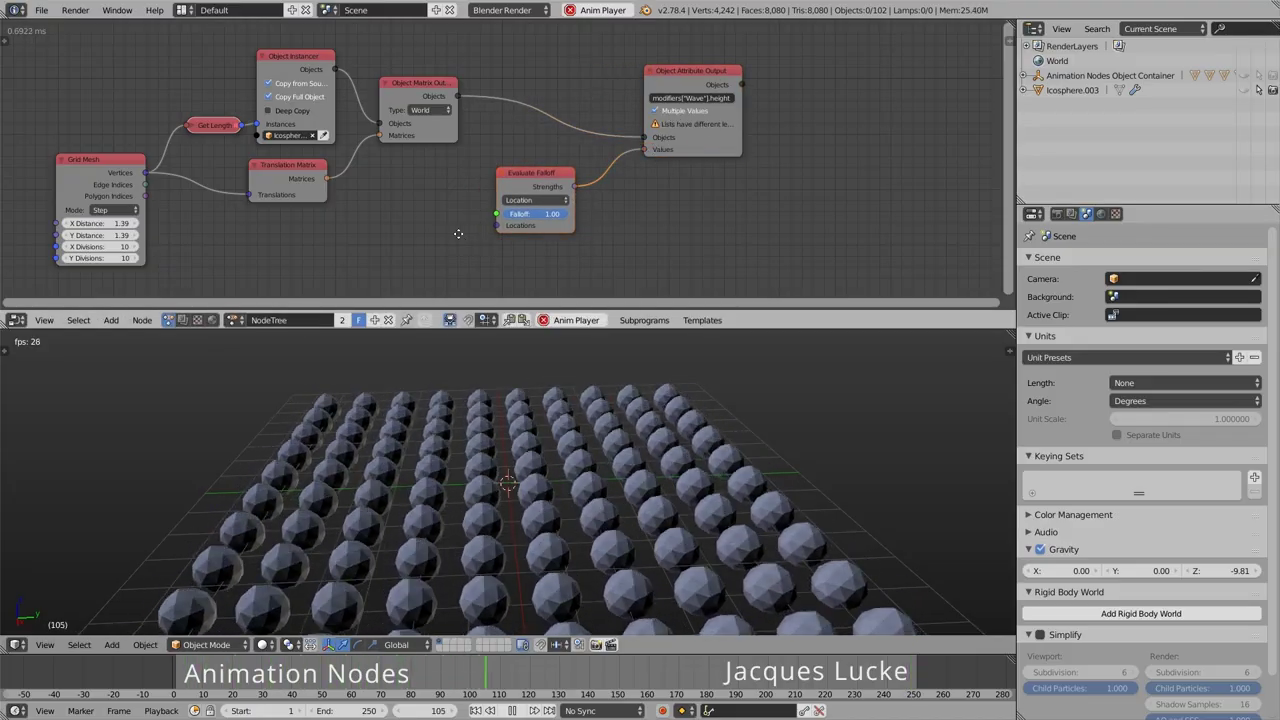
- Set the falloff to Transformation Matrix, feed it the translation matrices, and lower Falloff to 0.16
middle_click_drag(458, 233, 476, 240)
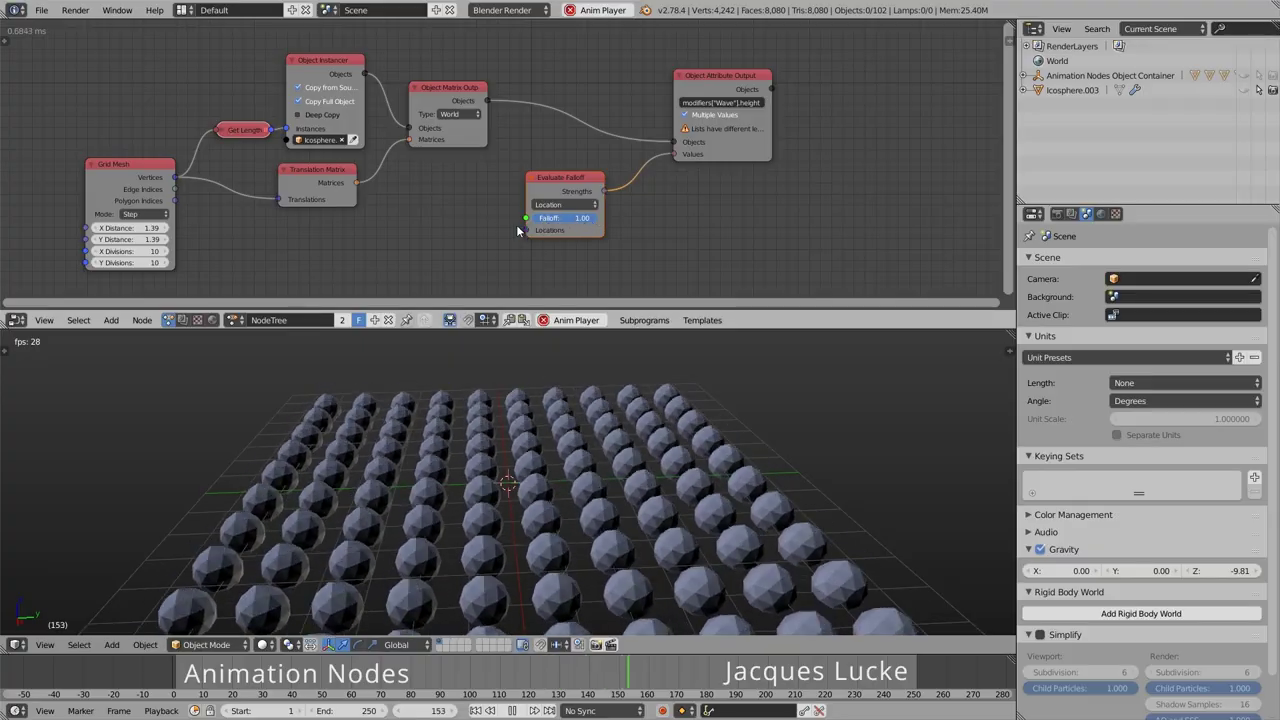
left_click_drag(525, 230, 147, 199)
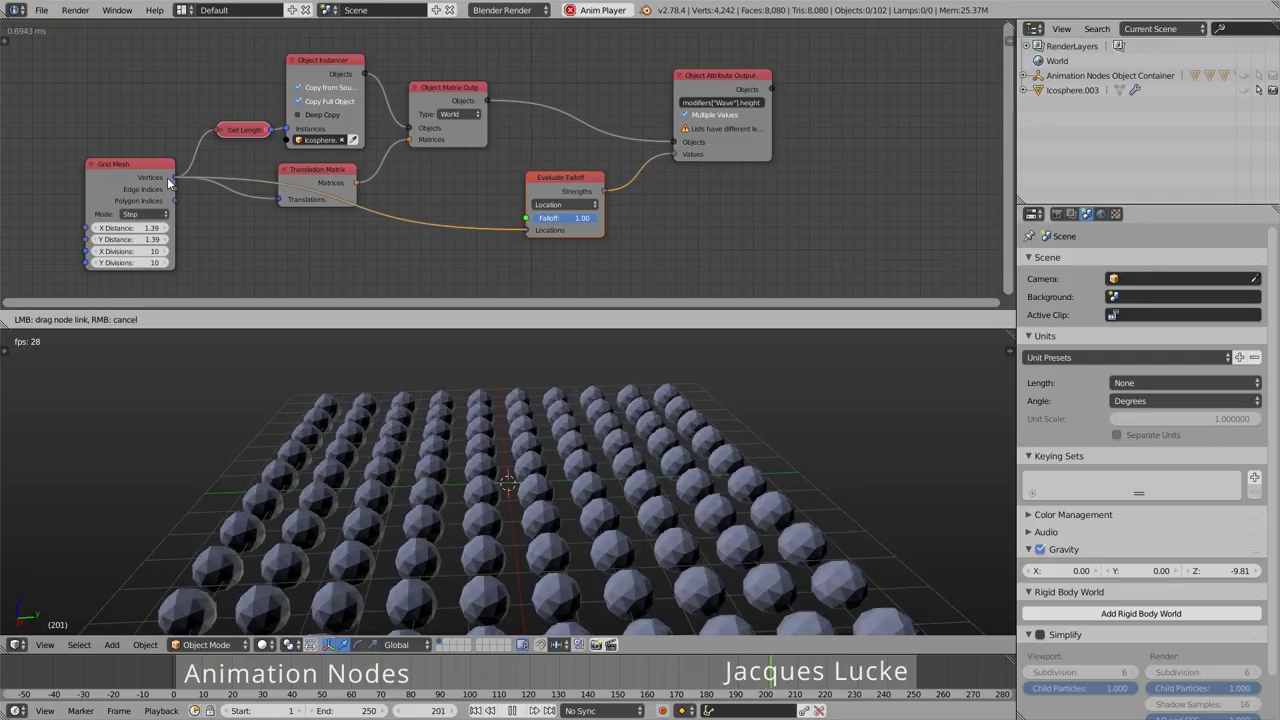
left_click(569, 179)
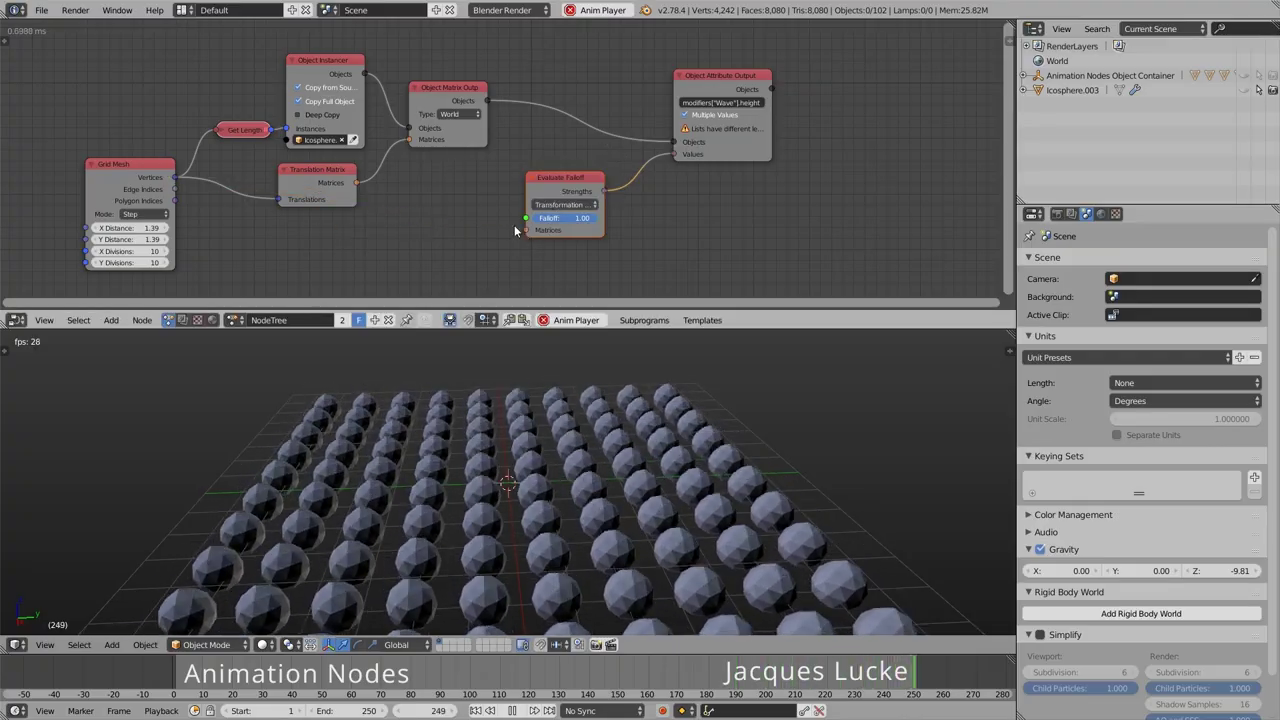
left_click_drag(525, 230, 357, 181)
left_click_drag(570, 218, 540, 218)
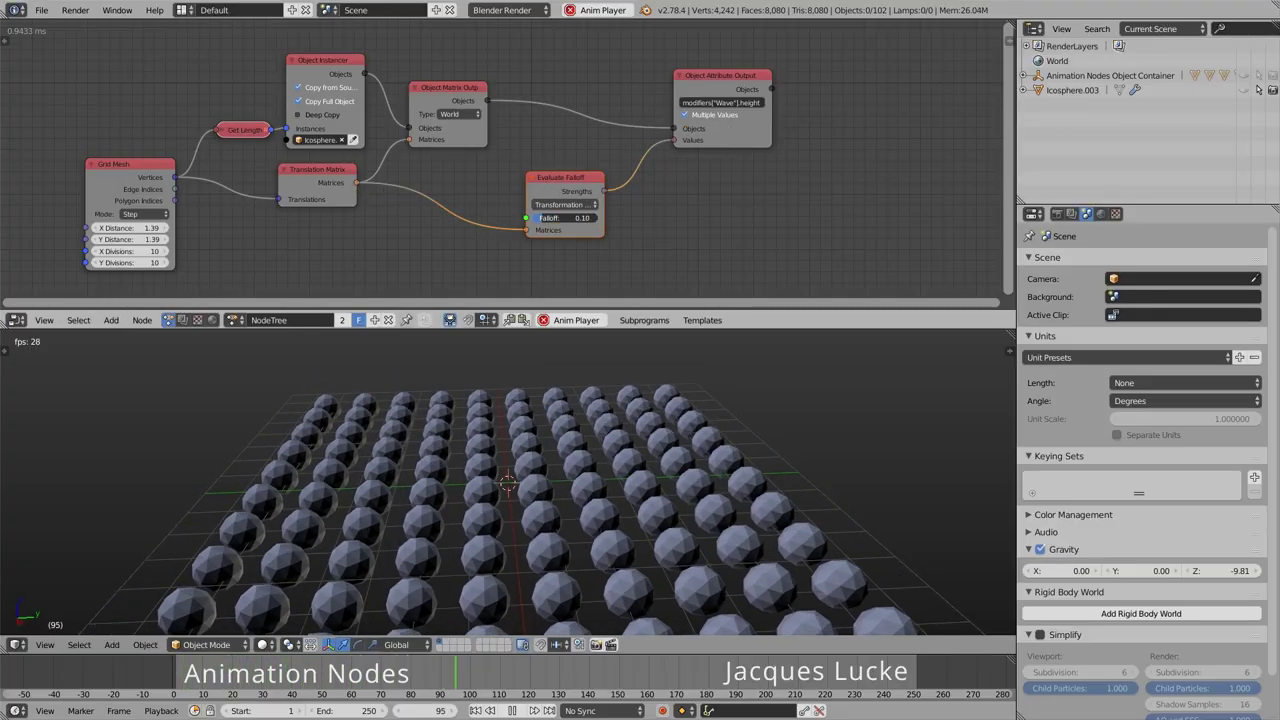
key("ctrl+a")
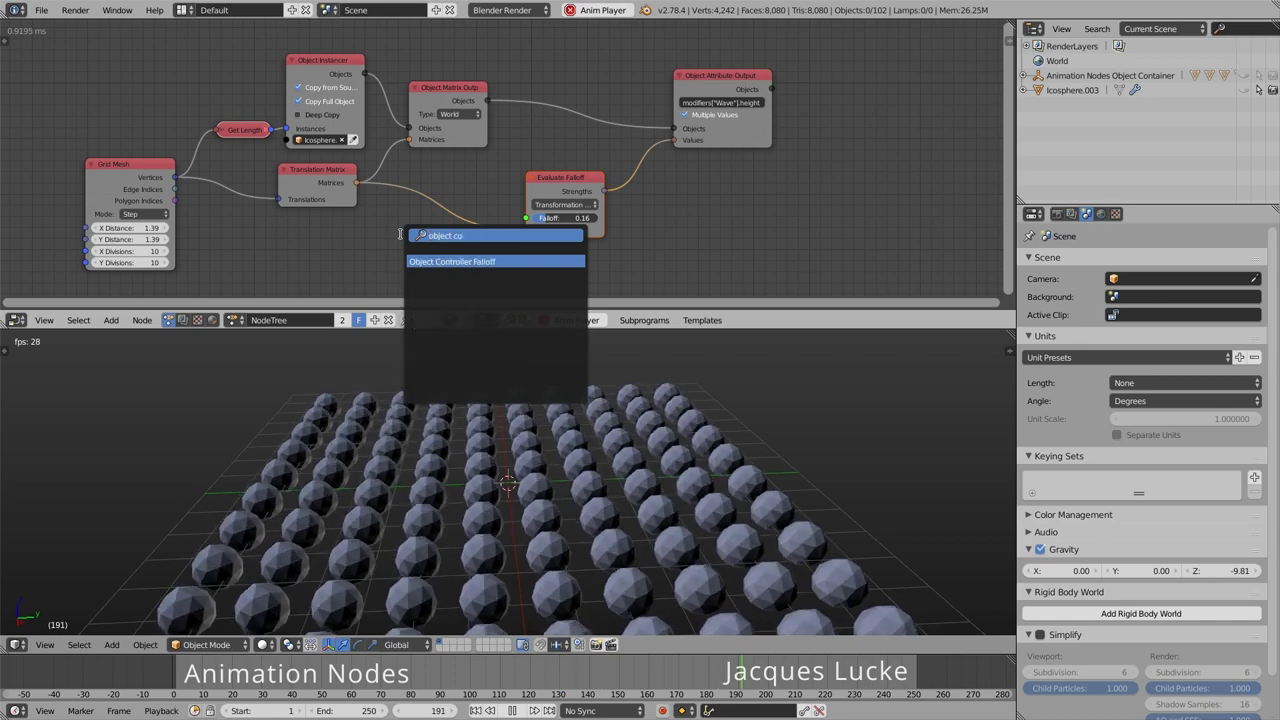
- Add a Directional Object Controller Falloff node linked into the Falloff input
key("Return")
left_click(401, 233)
left_click_drag(480, 253, 526, 218)
left_click(437, 268)
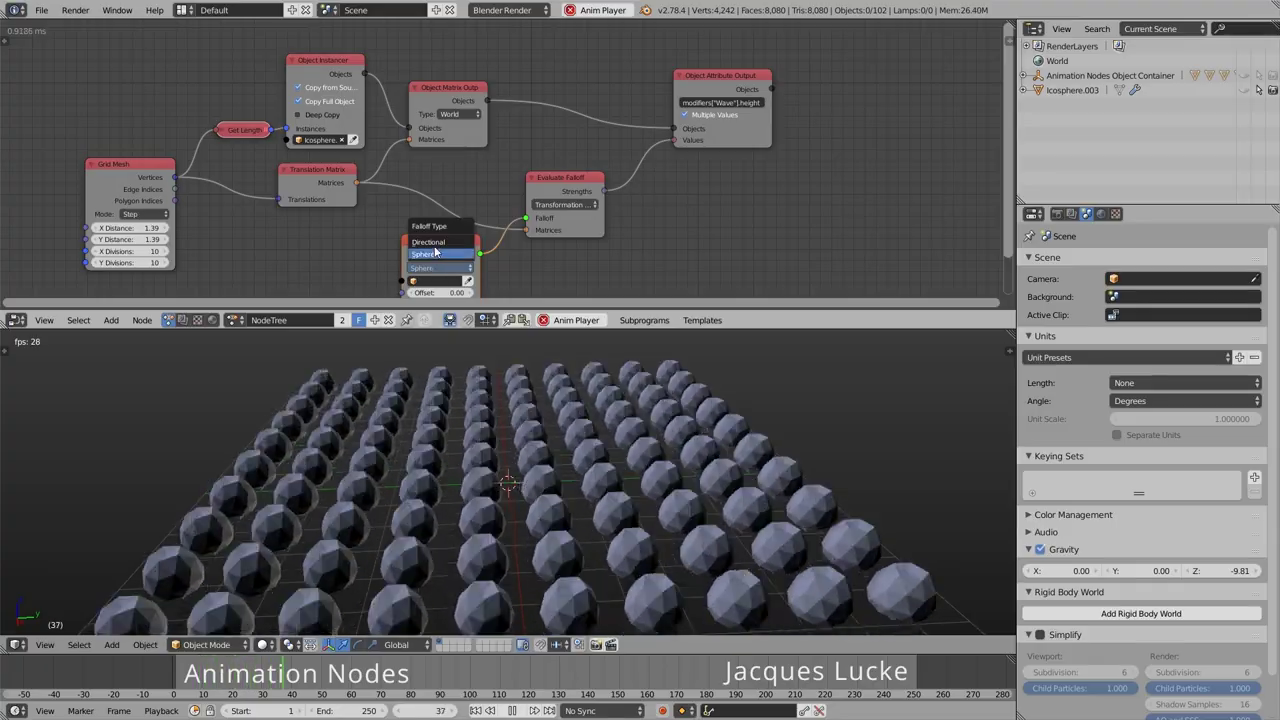
left_click(430, 242)
- Add an Empty to the scene as the falloff controller
key("shift+a")
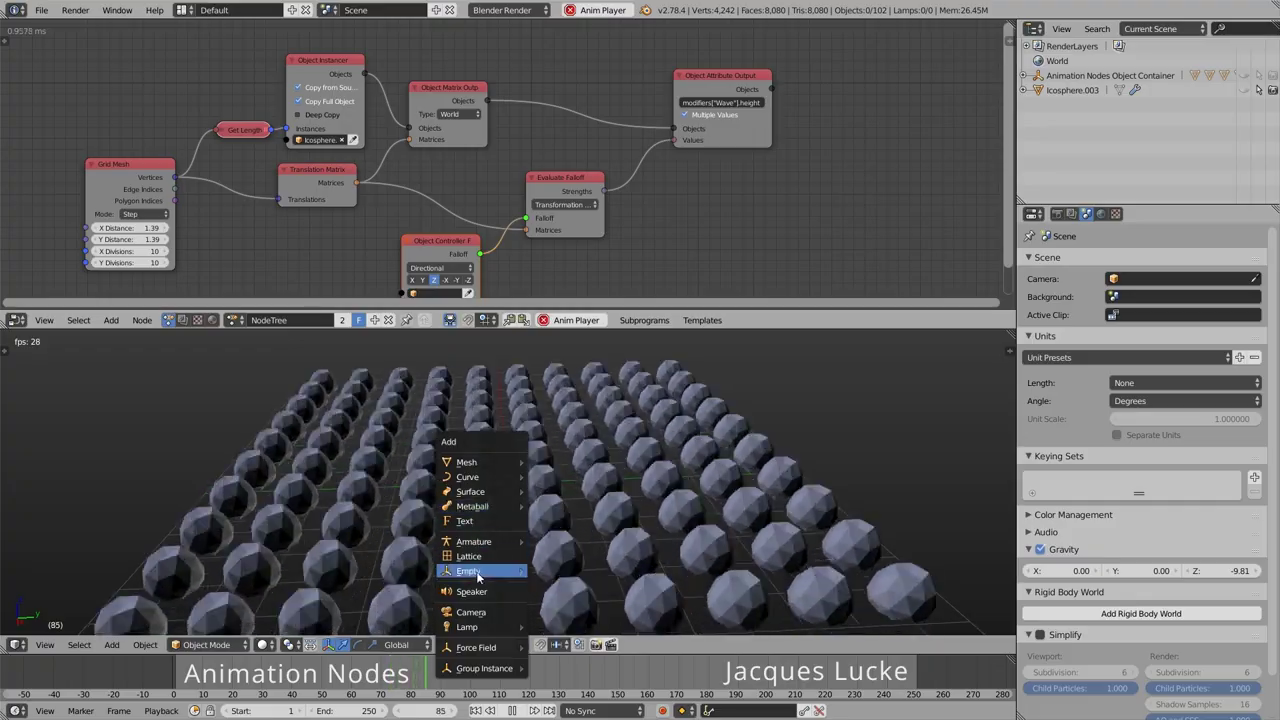
mouse_move(469, 571)
left_click(571, 590)
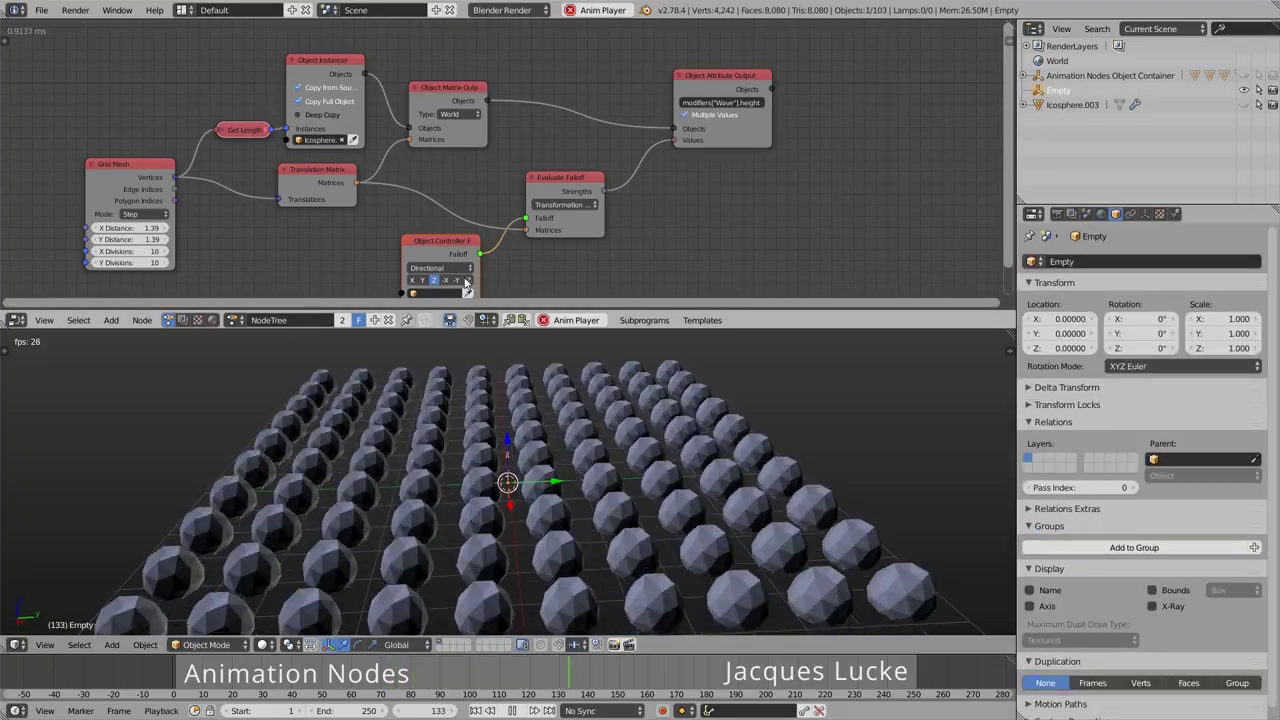
left_click_drag(465, 284, 431, 263)
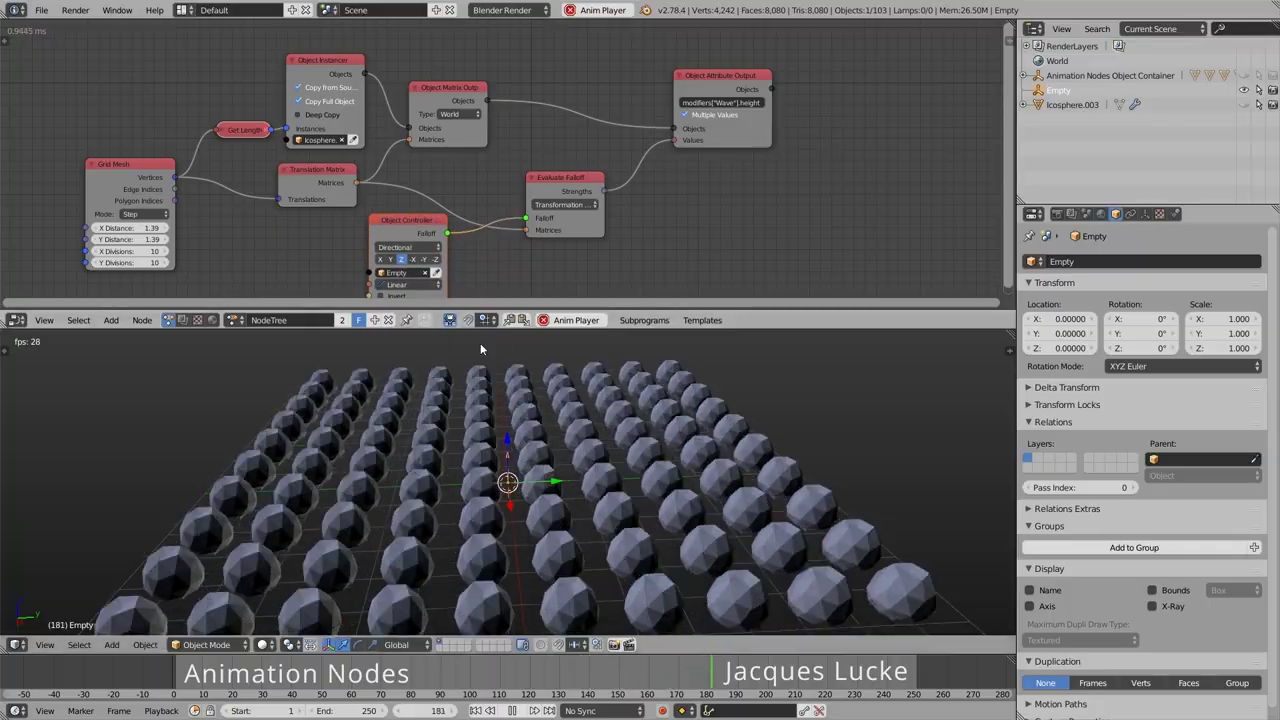
- Rotate the Empty, scale it up to 3.181, and move it to the grid centre
key("r")
key("r")
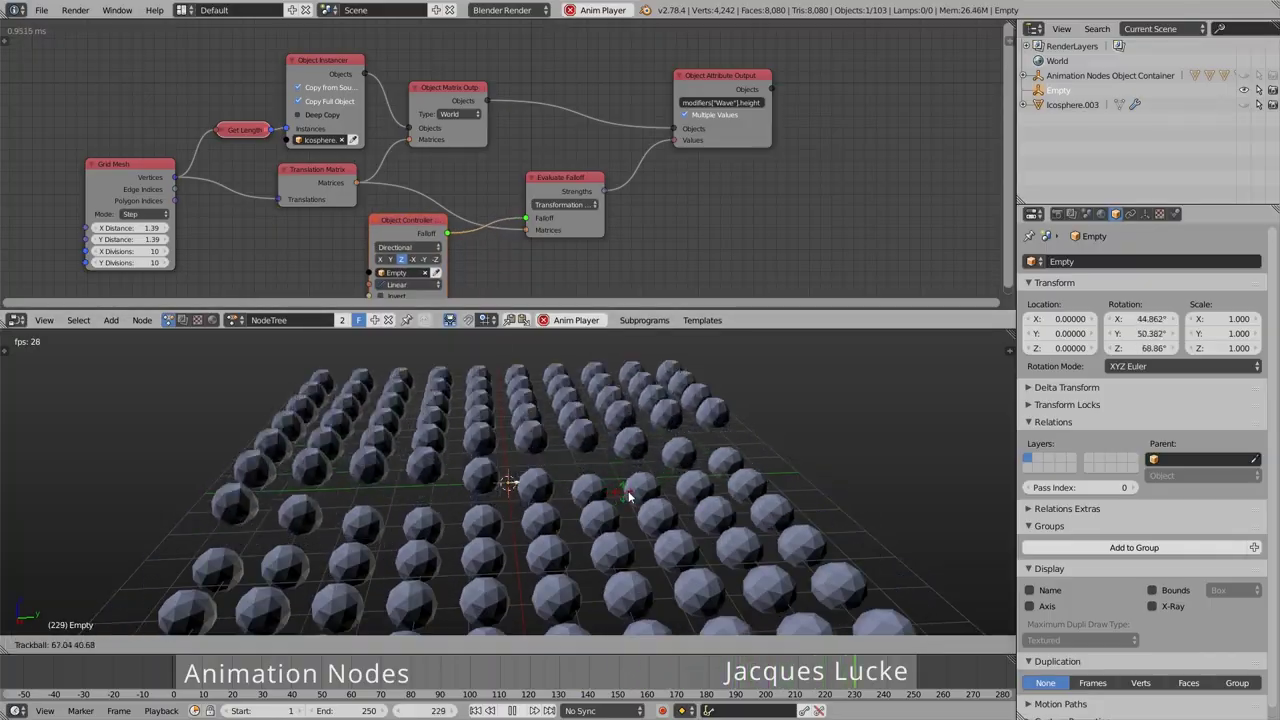
left_click(628, 495)
middle_click_drag(634, 486, 449, 531)
key("s")
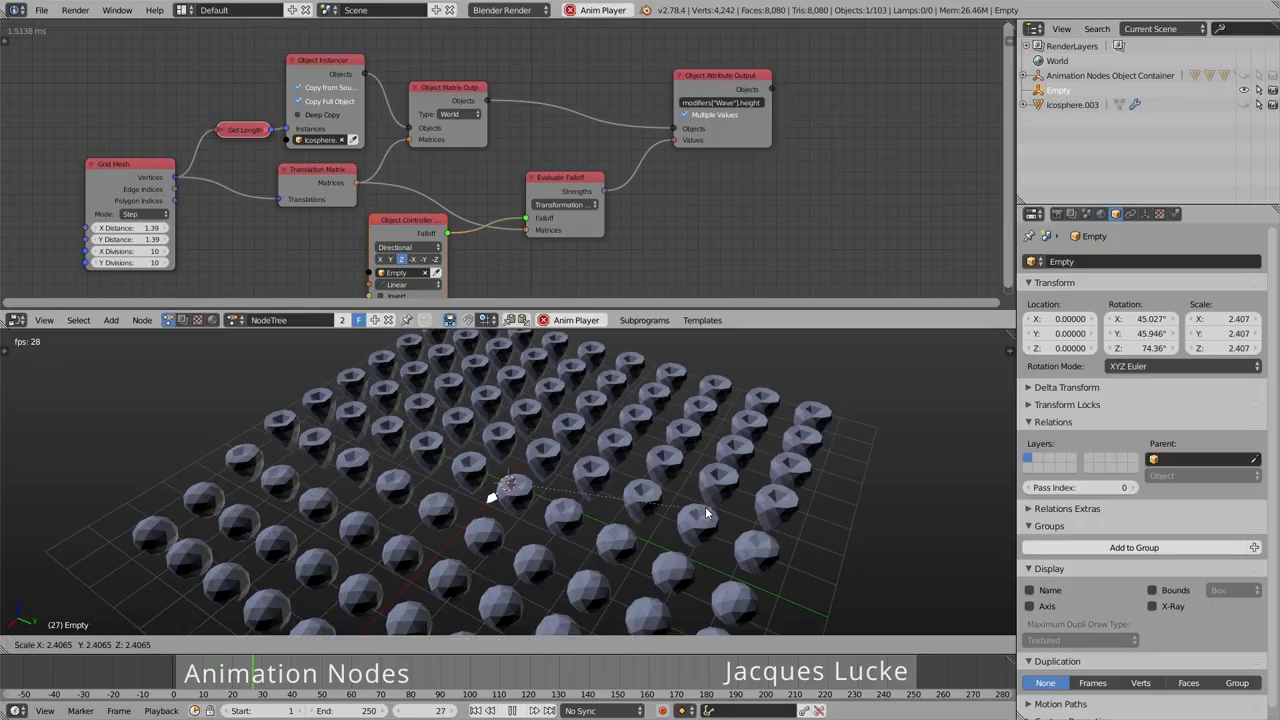
left_click(745, 530)
scroll(640, 480, "down", 5)
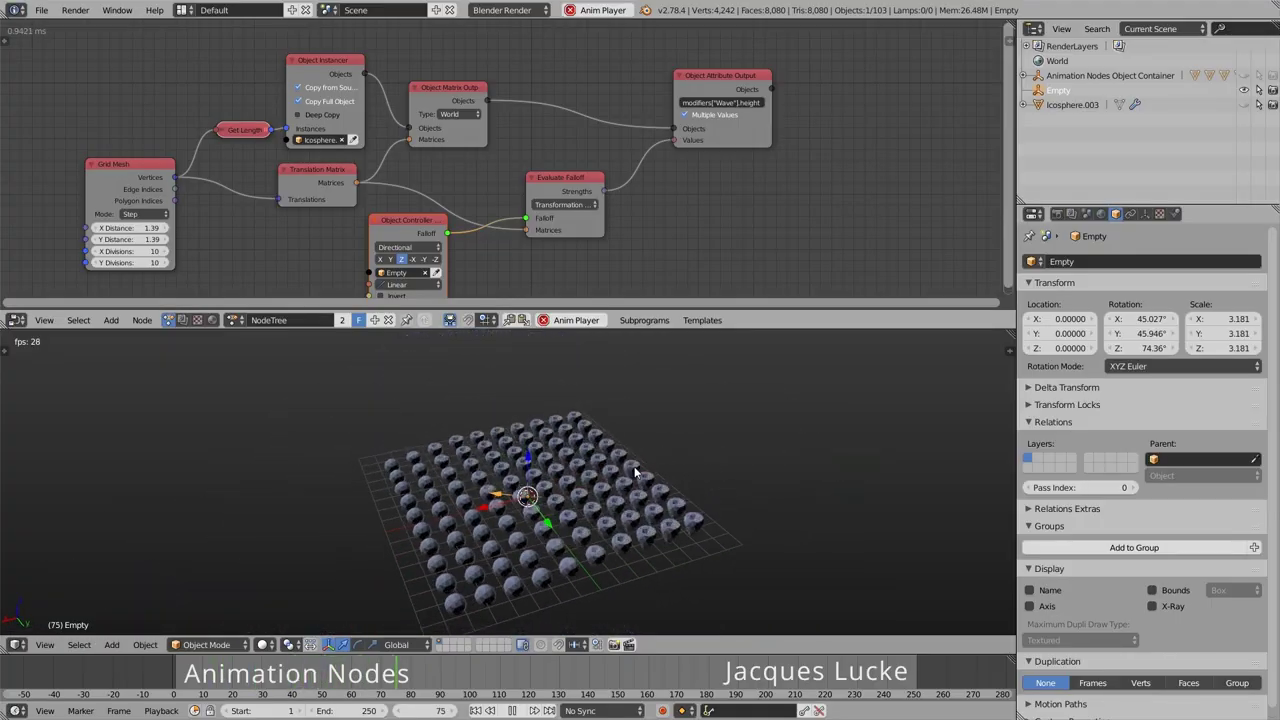
key("g")
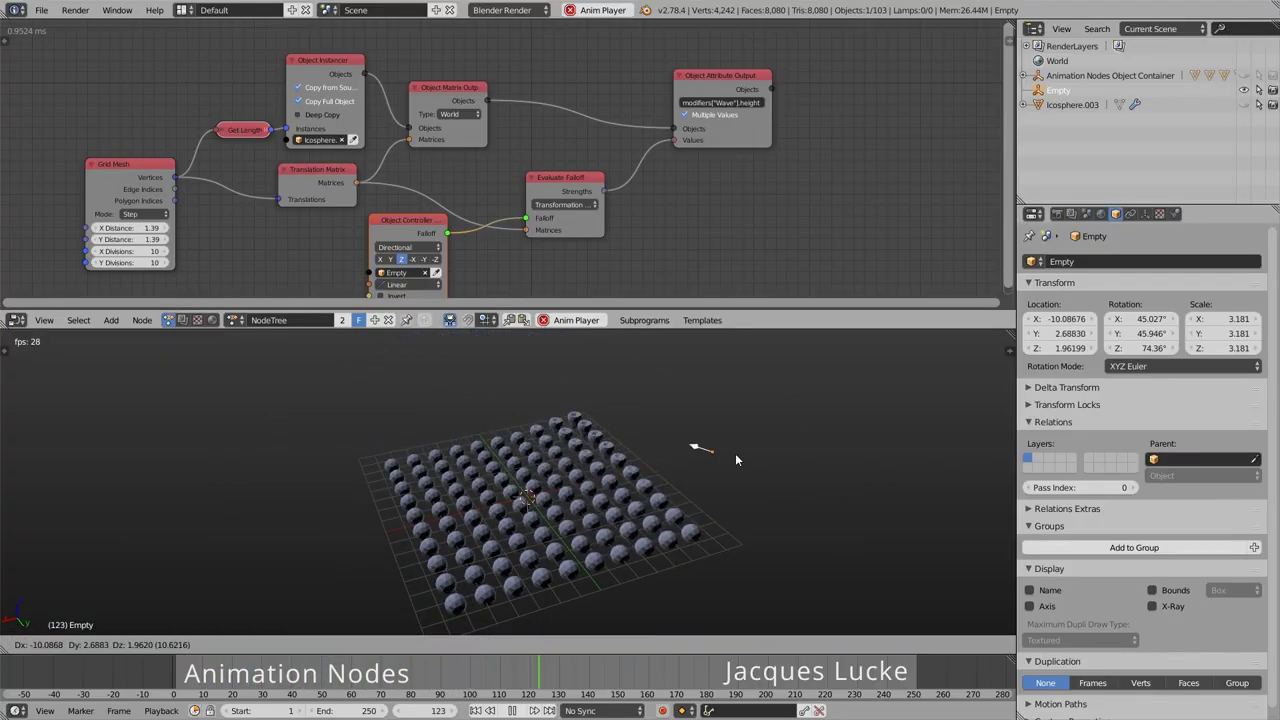
left_click(546, 486)
key("ctrl+a")
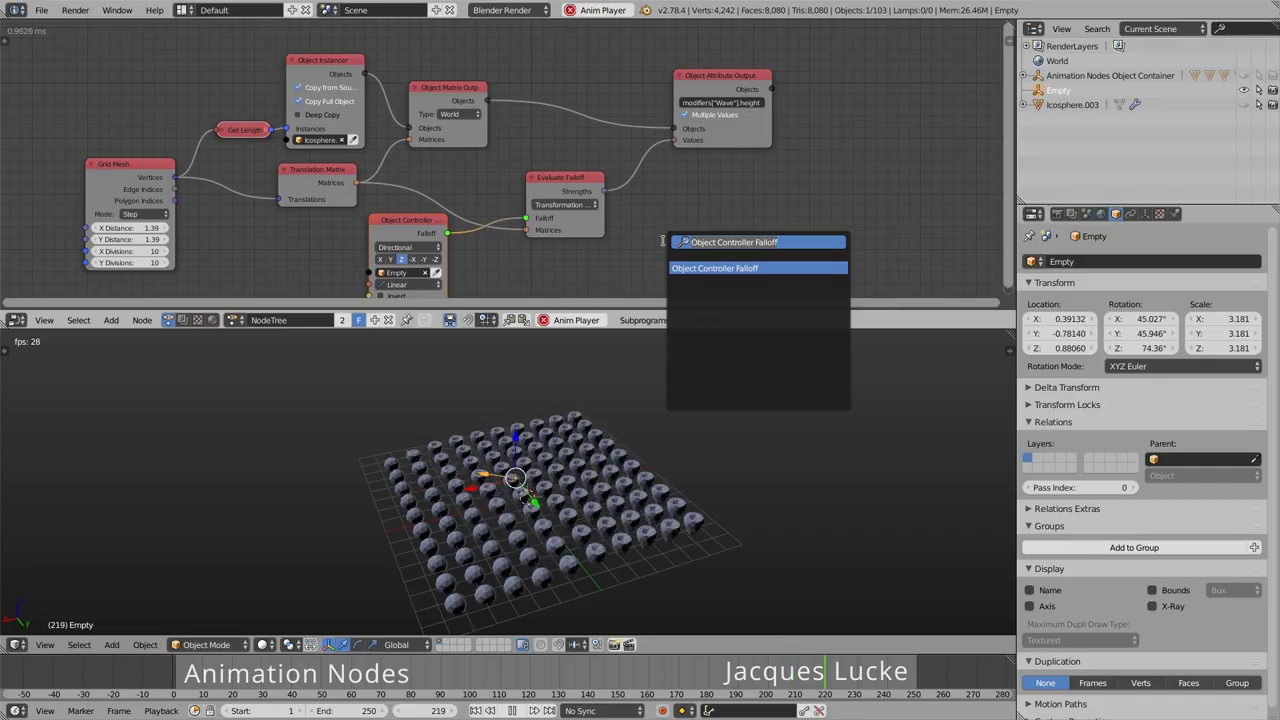
- Insert a Float Math node set to Divide between Evaluate Falloff's Strengths and the Wave height Values
type("float ma")
key("Return")
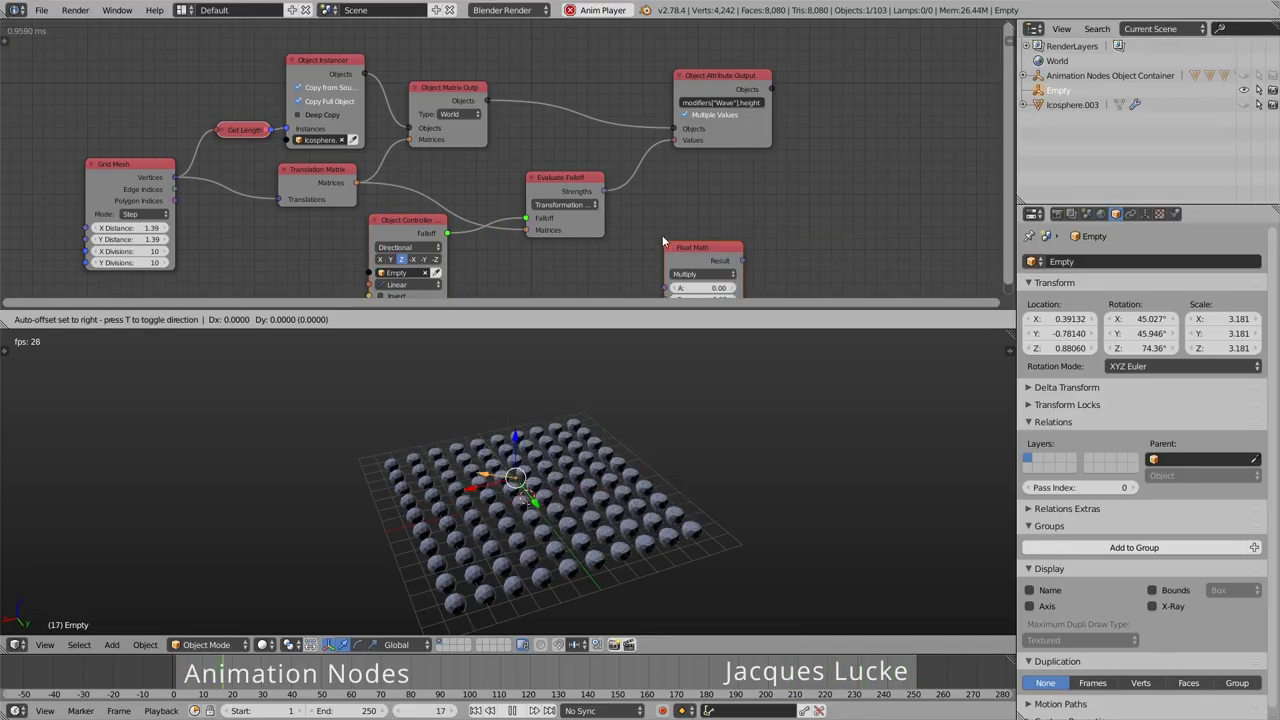
left_click(650, 170)
left_click(687, 197)
left_click(700, 180)
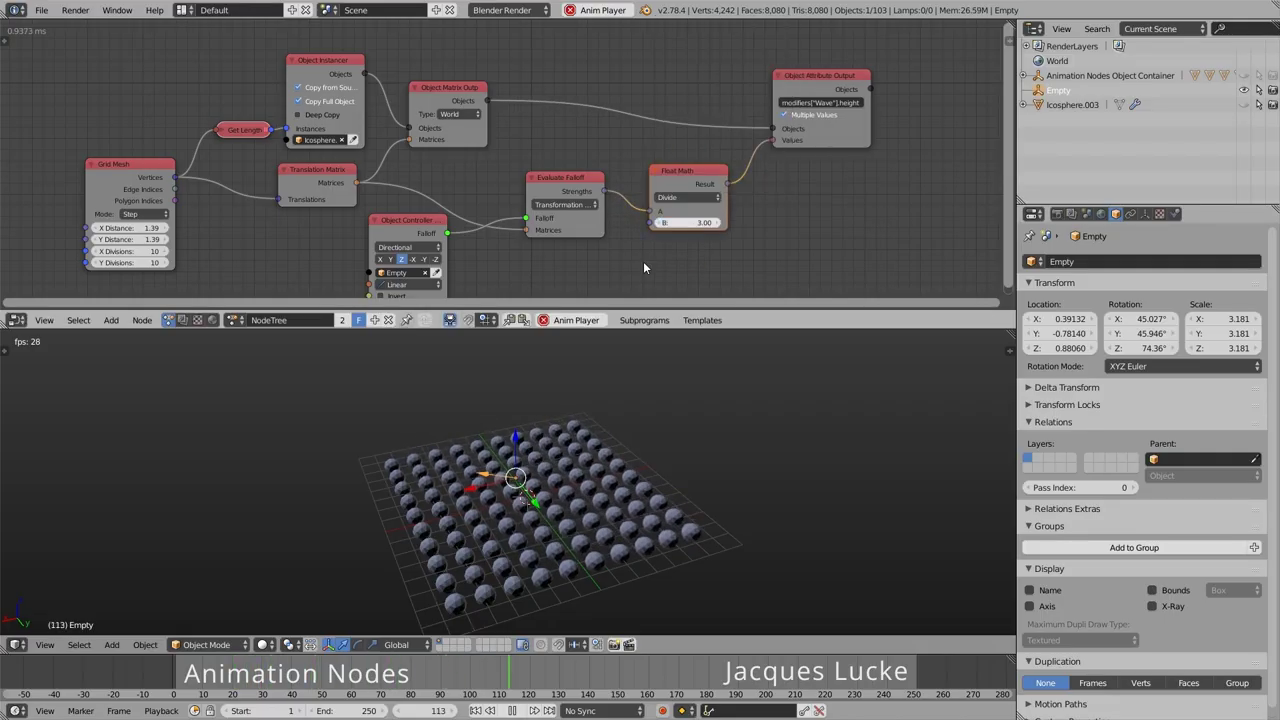
- Move the Empty to a new position and raise the Divide node's B value to 11.34
middle_click_drag(520, 440, 516, 495)
key("g")
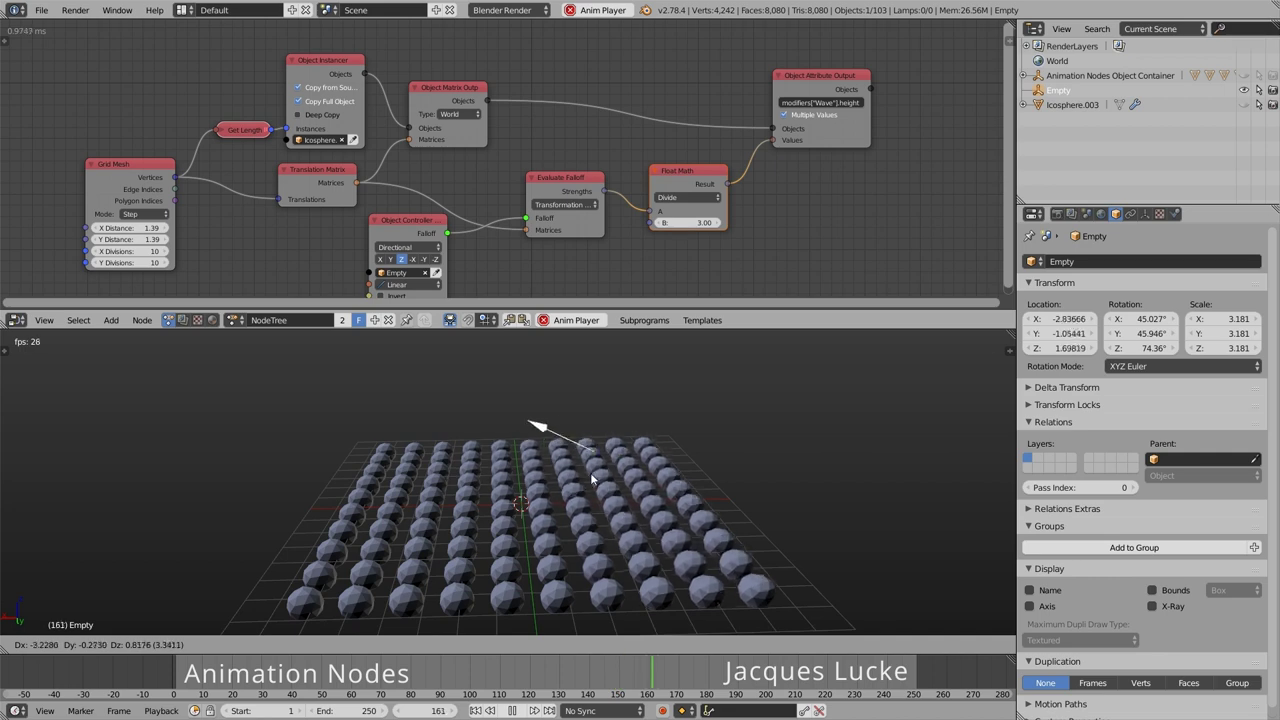
left_click(591, 480)
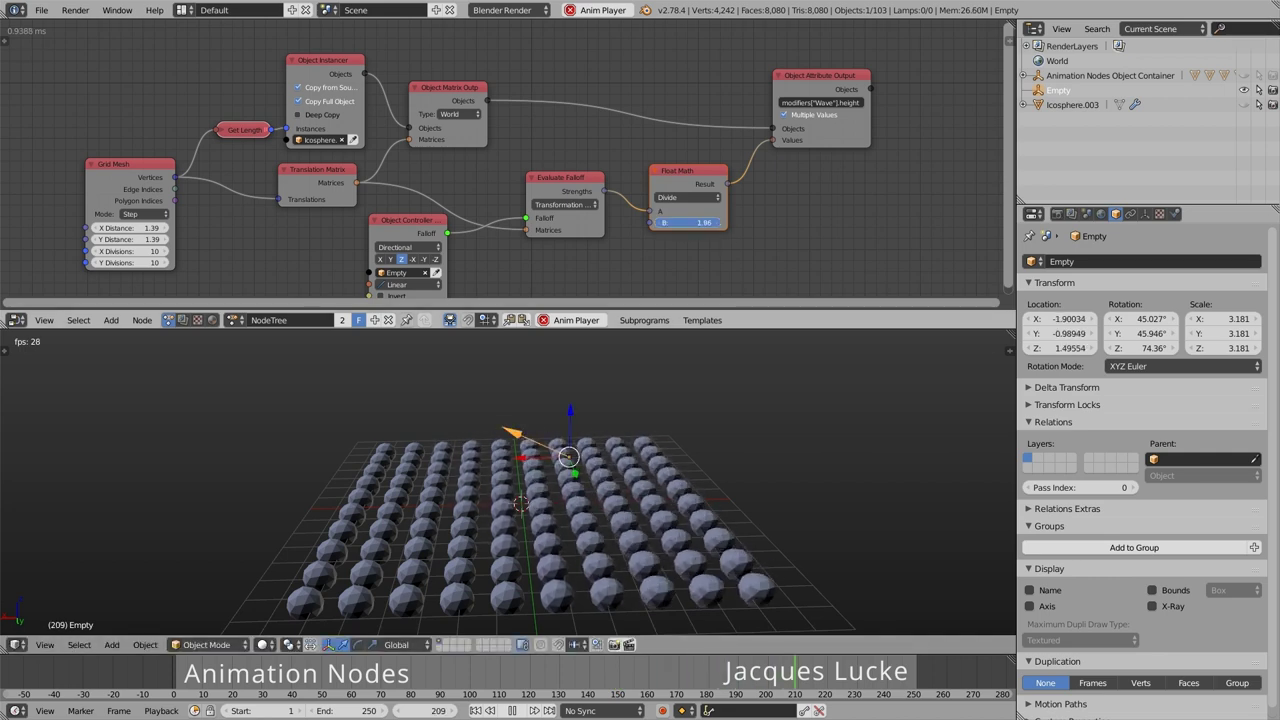
left_click_drag(690, 222, 680, 197)
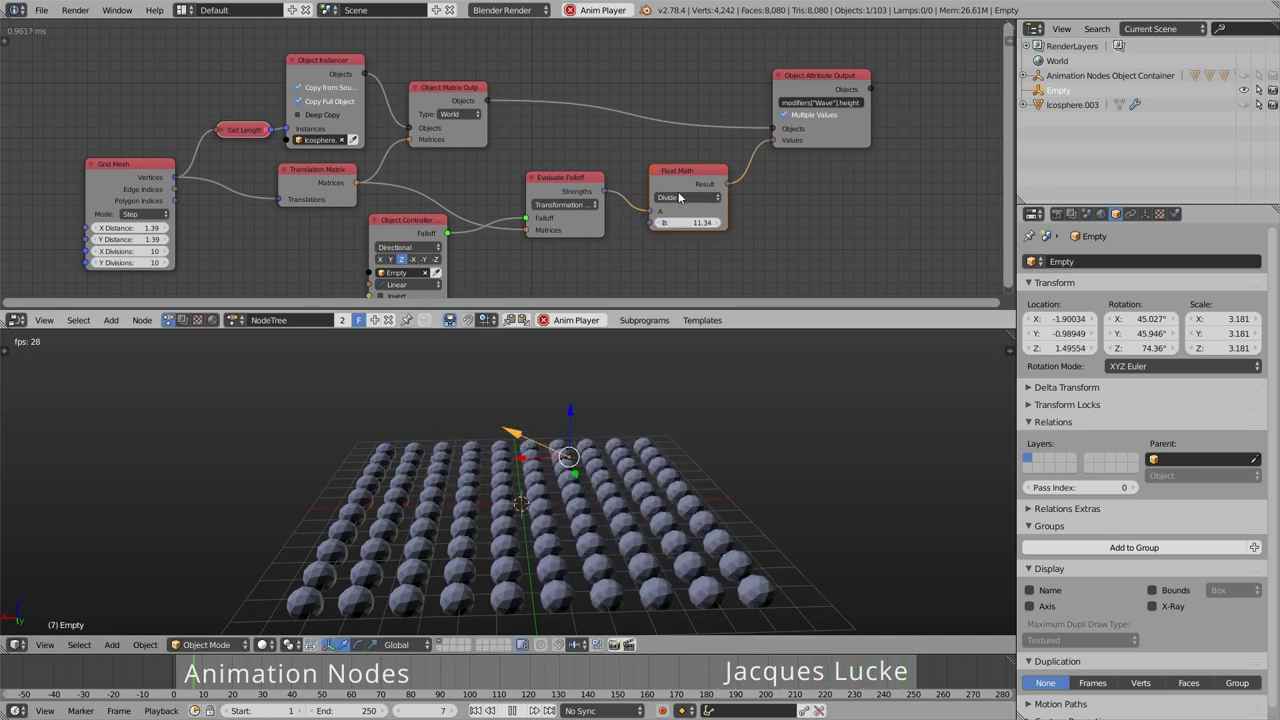
middle_click_drag(531, 179, 546, 152)
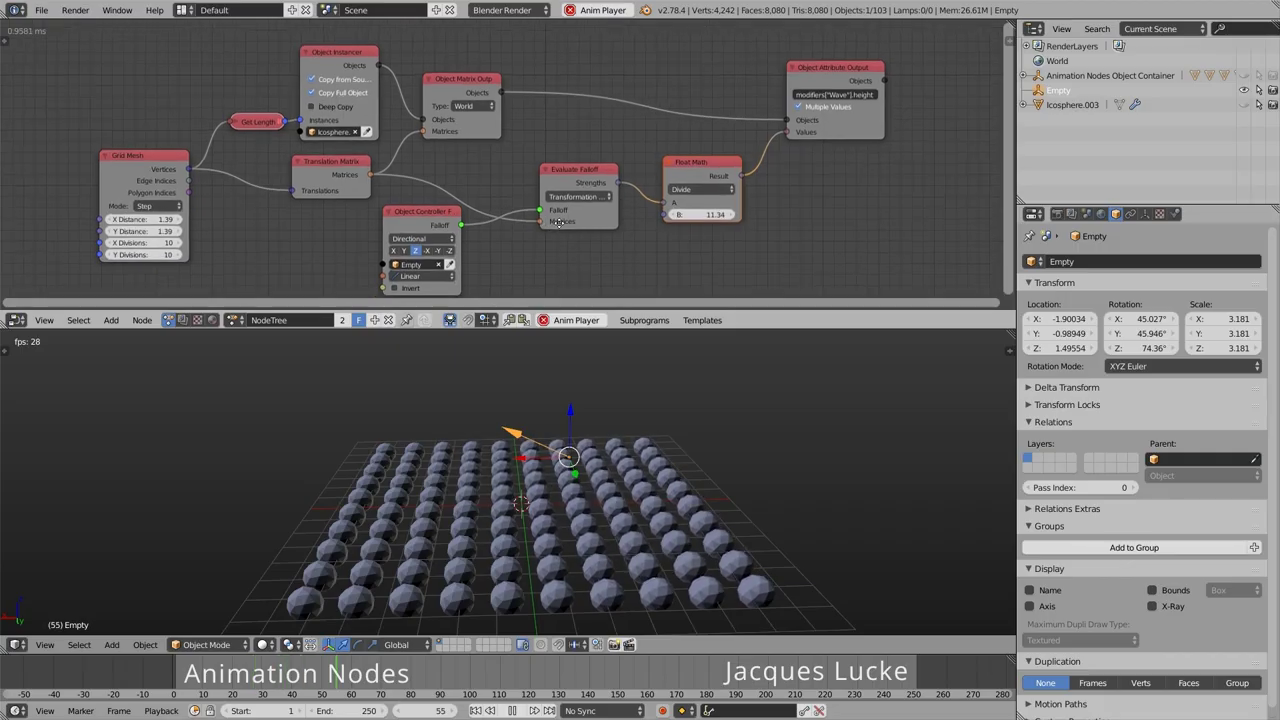